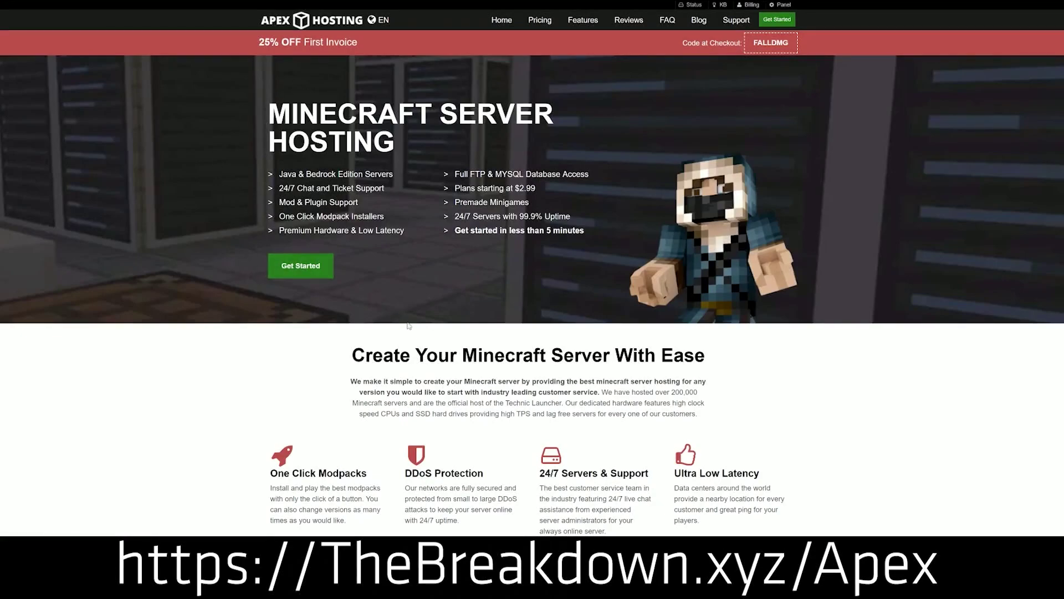
# Highlight the One Click Modpacks, Automated Backups and Instant Setup descriptions in the article.
pyautogui.scroll(-2, 416, 324)
pyautogui.scroll(-2, 417, 324)
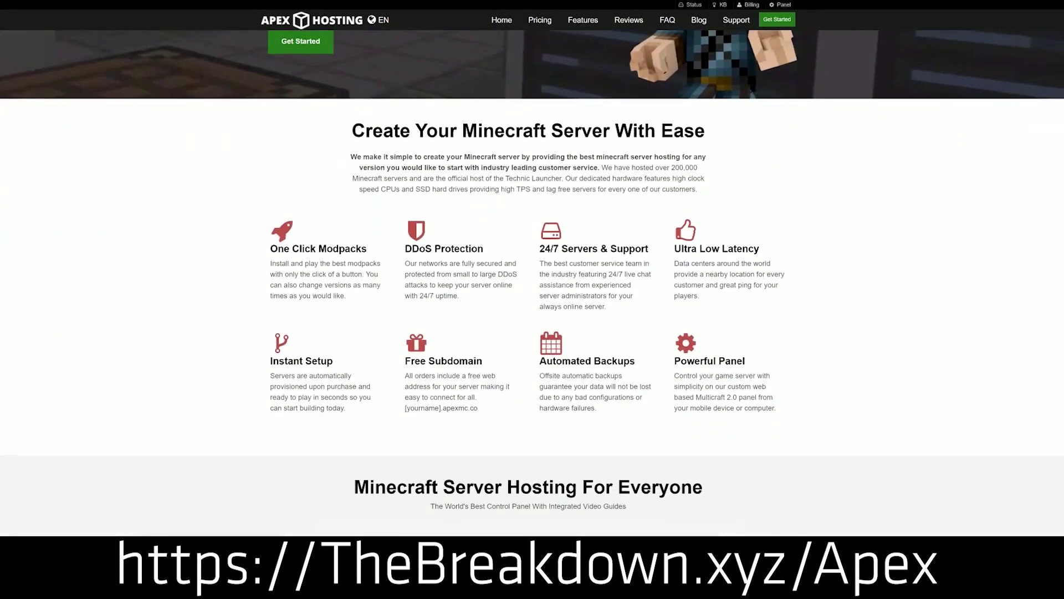
pyautogui.moveTo(269, 248); pyautogui.dragTo(652, 252)
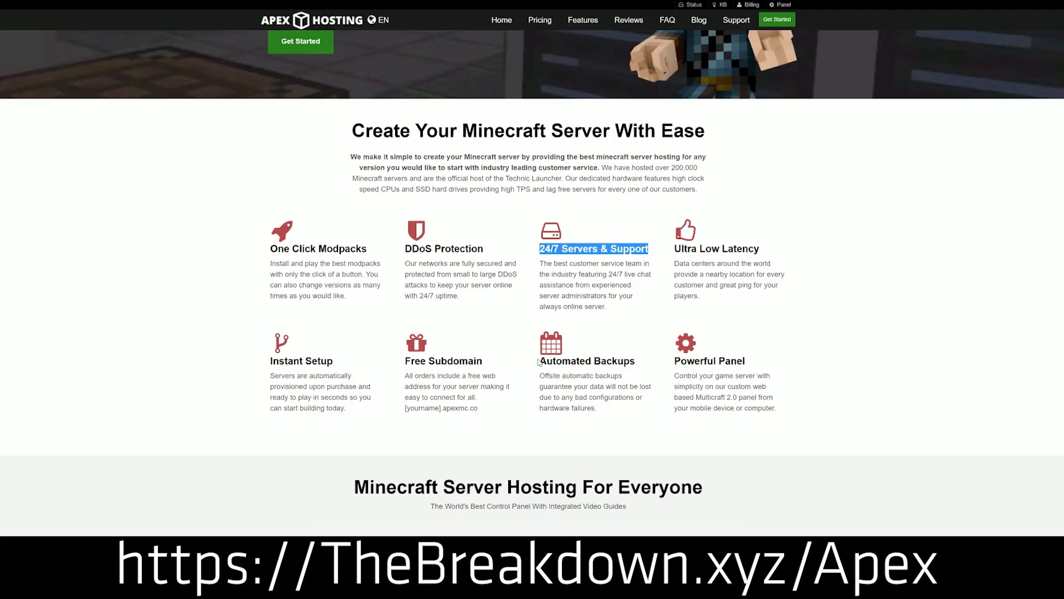
pyautogui.moveTo(538, 362); pyautogui.dragTo(667, 360)
pyautogui.click(514, 363)
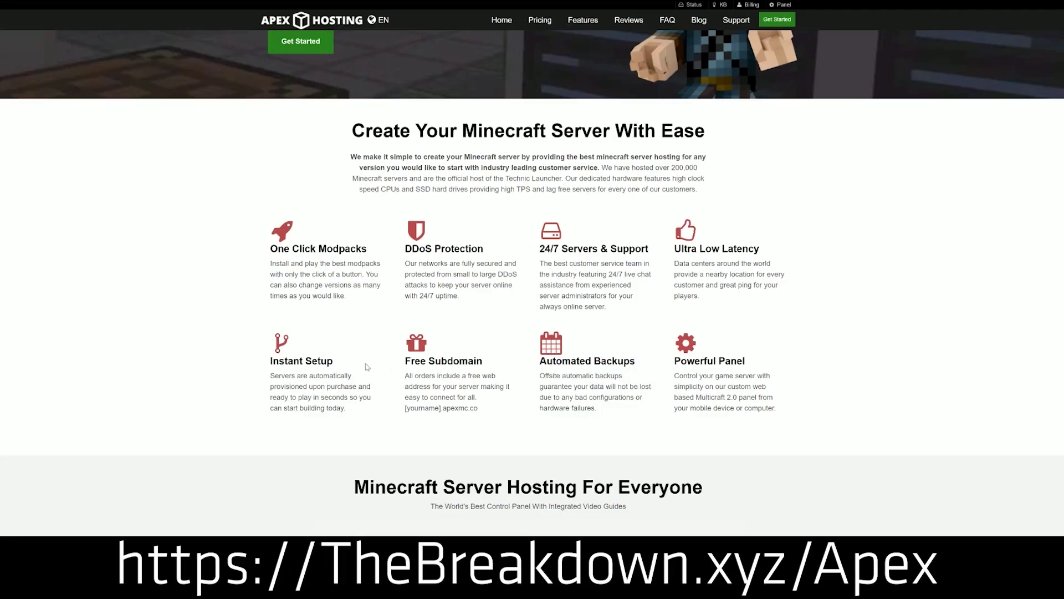
pyautogui.moveTo(346, 408); pyautogui.dragTo(271, 362)
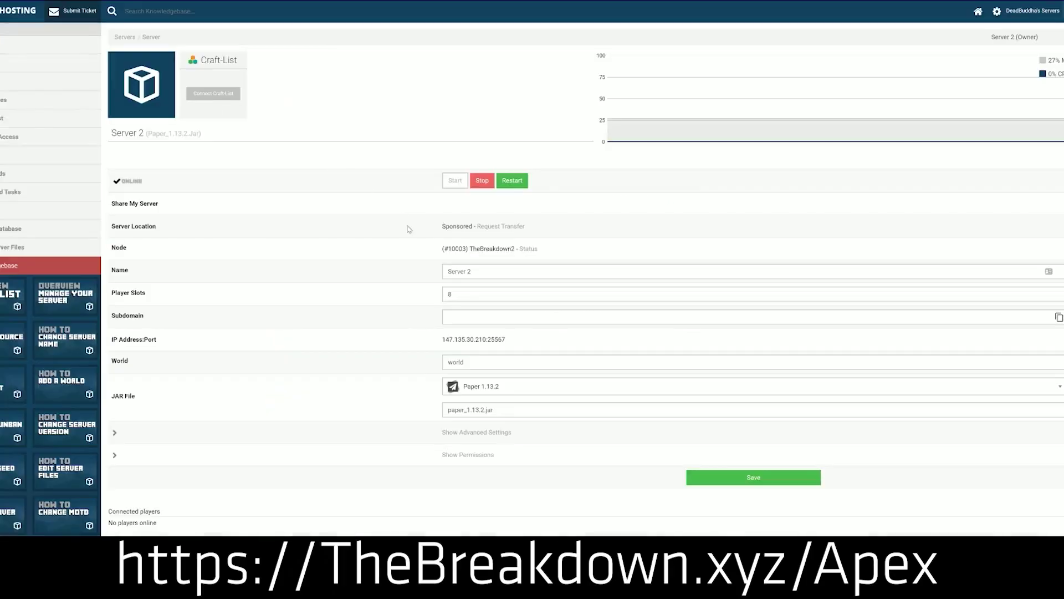
# Open the server JAR versions list and scroll through it.
pyautogui.click(501, 395)
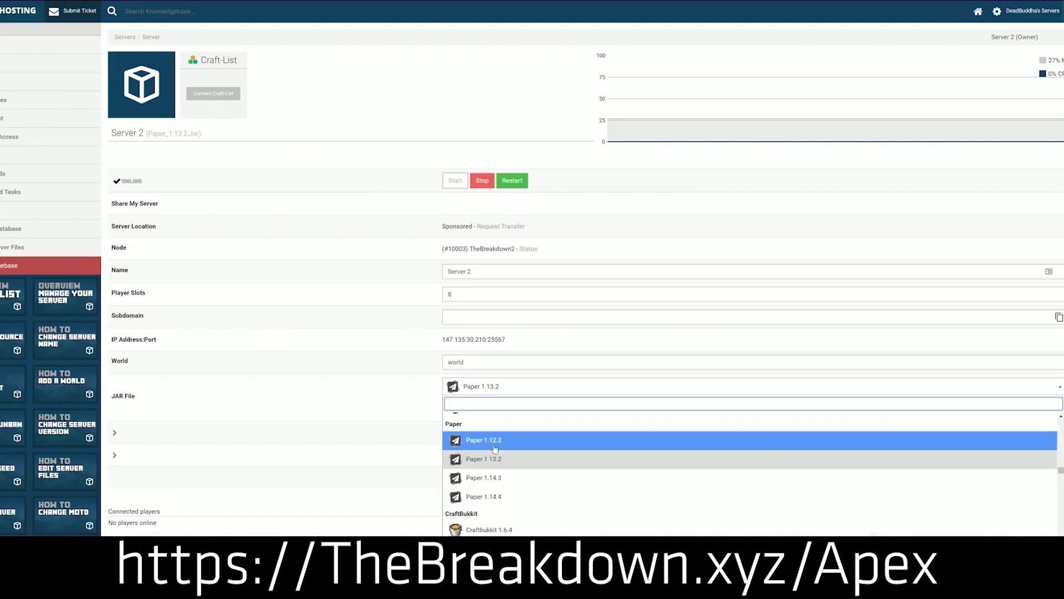
pyautogui.scroll(-3, 496, 472)
pyautogui.scroll(5, 495, 482)
pyautogui.scroll(4, 495, 482)
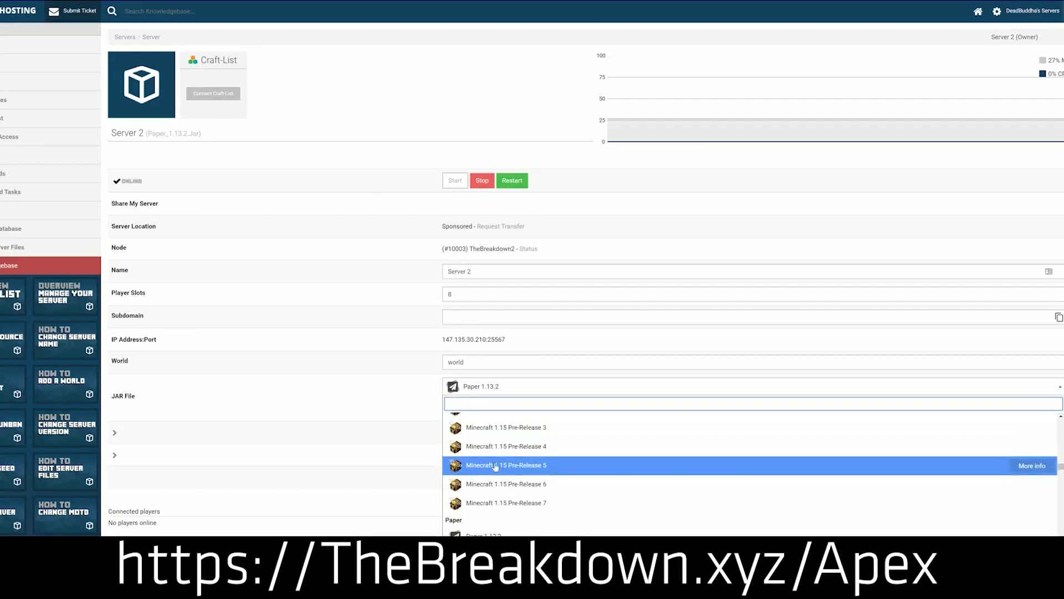
pyautogui.scroll(-1, 497, 477)
pyautogui.scroll(3, 496, 478)
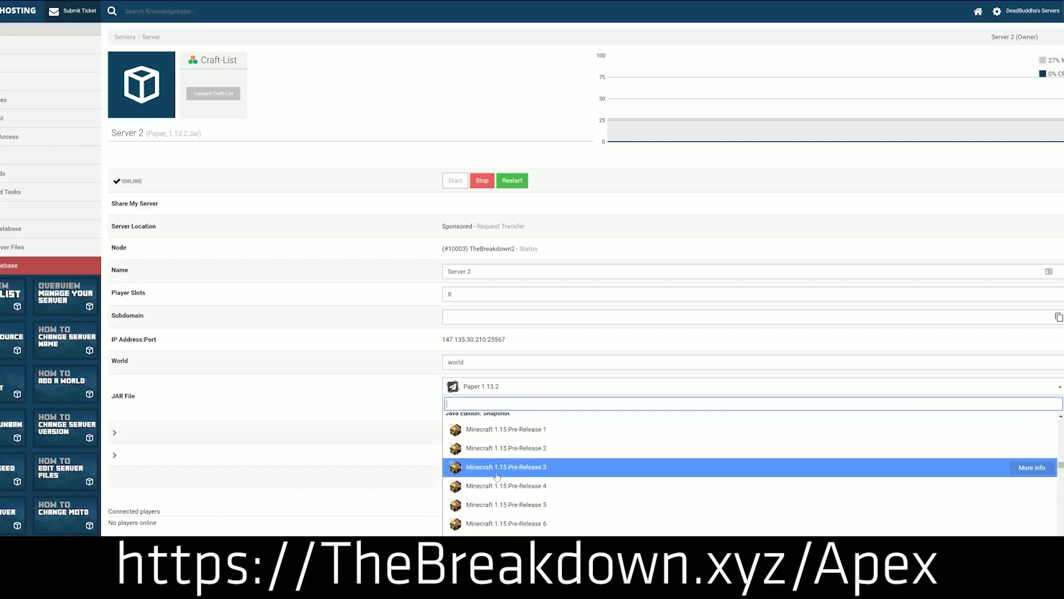
pyautogui.scroll(2, 494, 482)
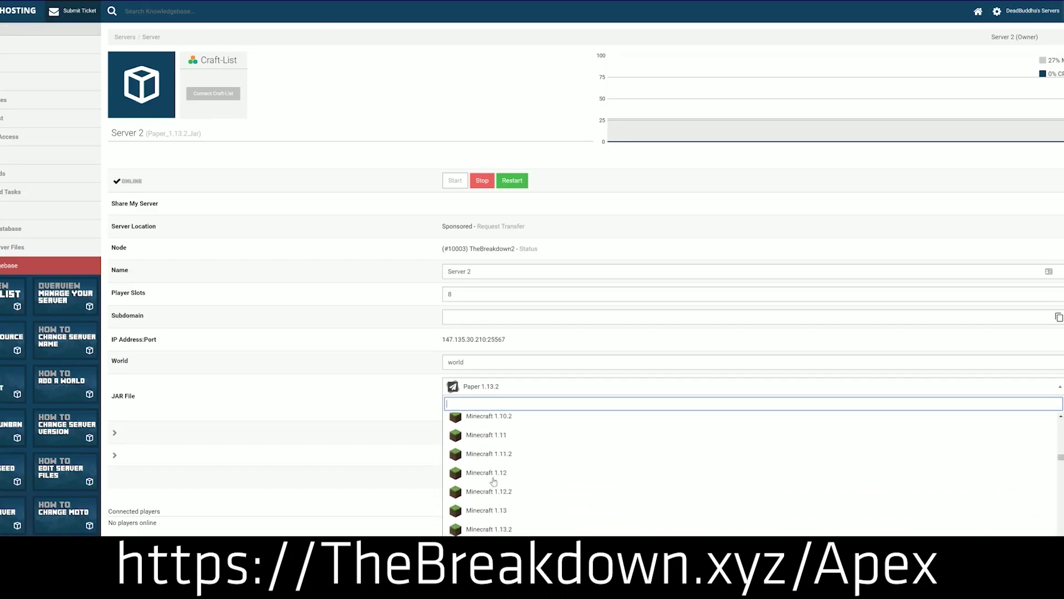
pyautogui.scroll(-1, 493, 481)
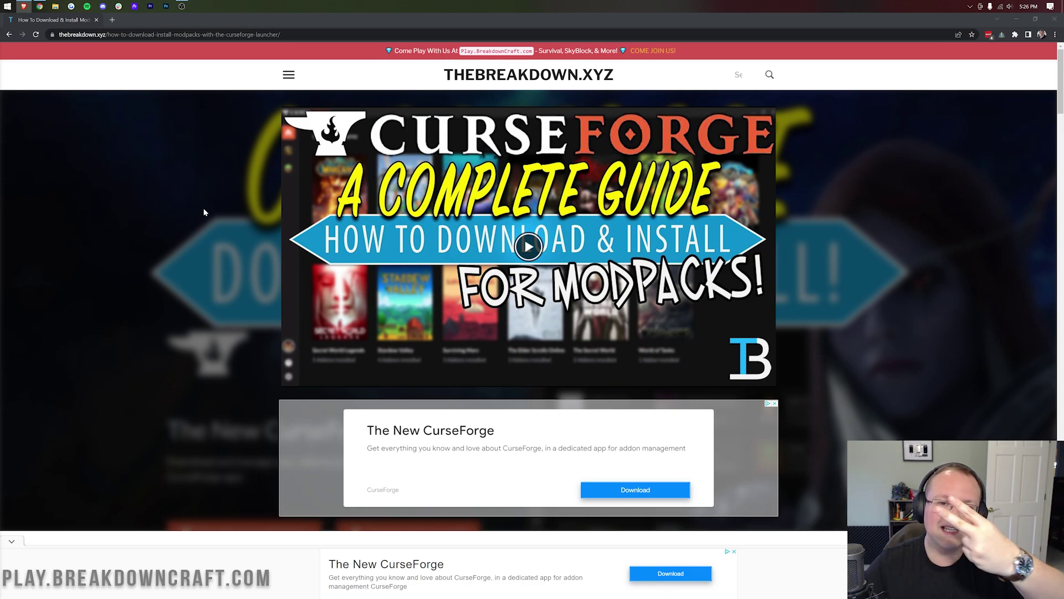
# Open curseforge.overwolf.com from the Download CurseForge banner and download the Windows installer.
pyautogui.scroll(-4, 332, 309)
pyautogui.scroll(-3, 333, 313)
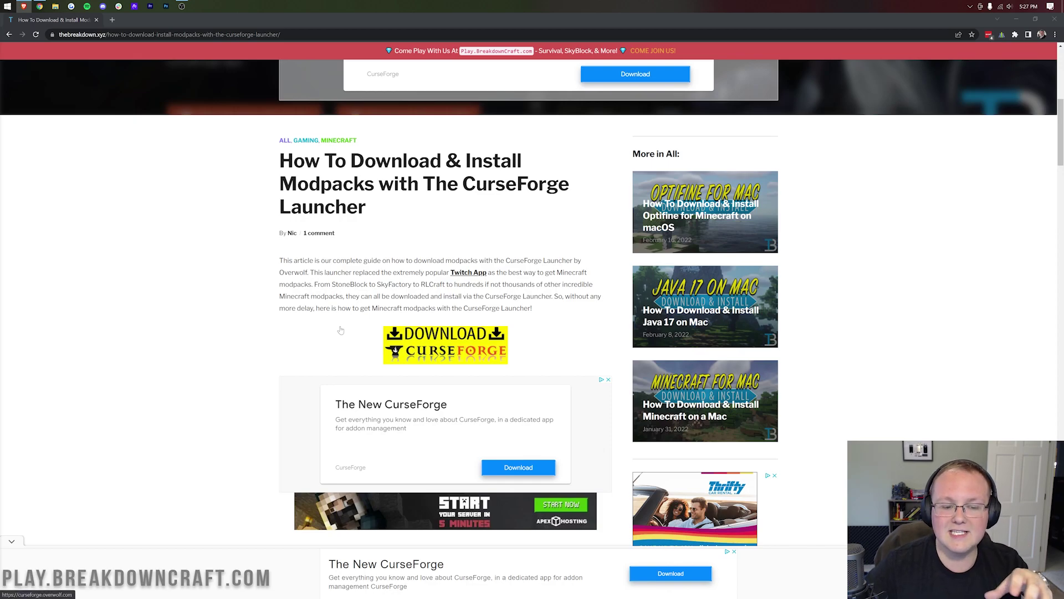
pyautogui.scroll(1, 340, 331)
pyautogui.scroll(-5, 340, 331)
pyautogui.scroll(12, 340, 330)
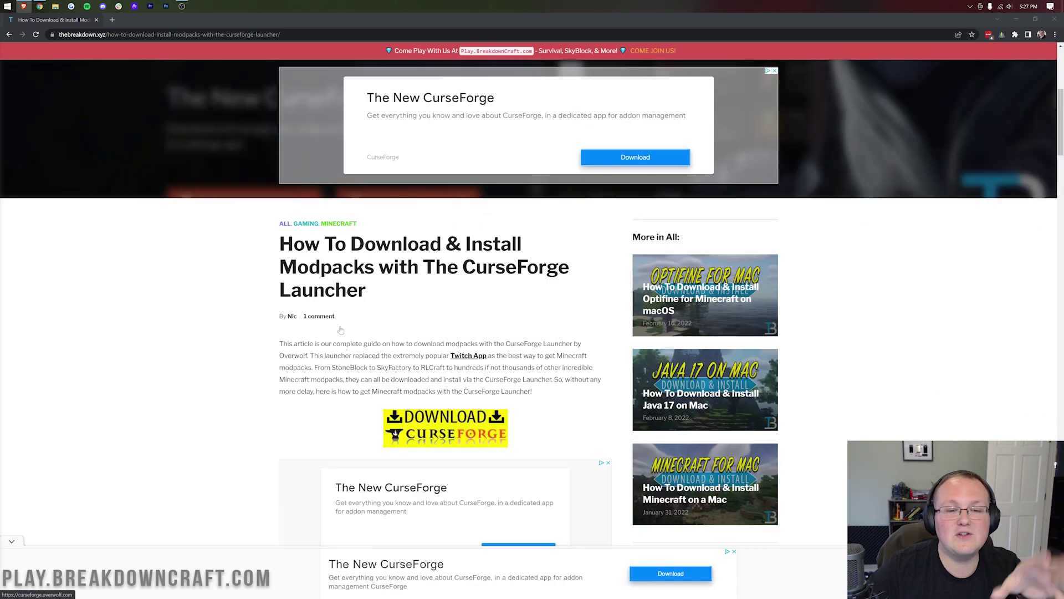
pyautogui.scroll(-7, 431, 250)
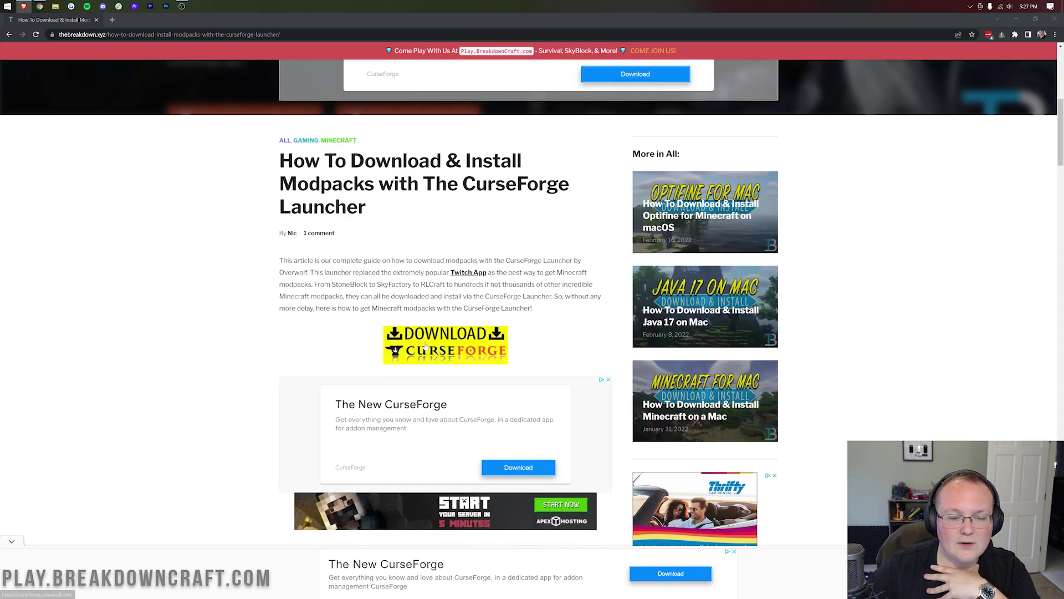
pyautogui.click(405, 343)
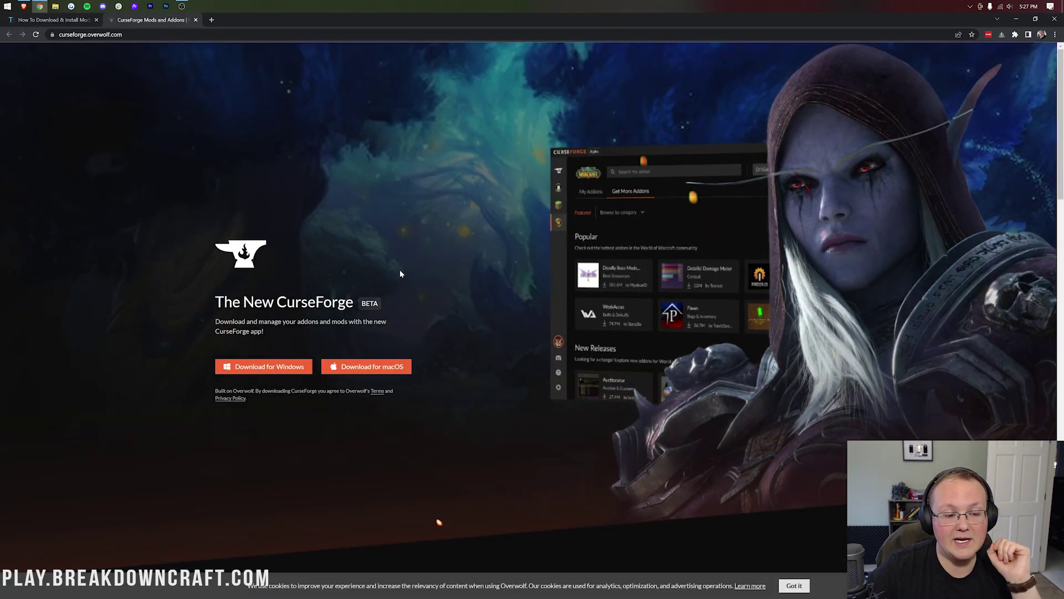
pyautogui.click(289, 366)
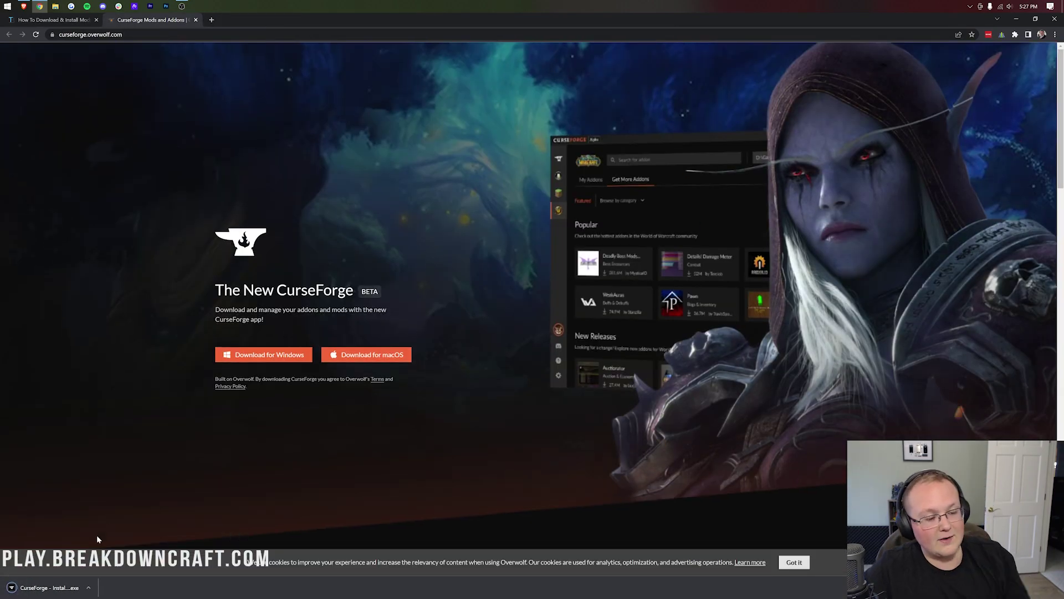
pyautogui.click(1017, 20)
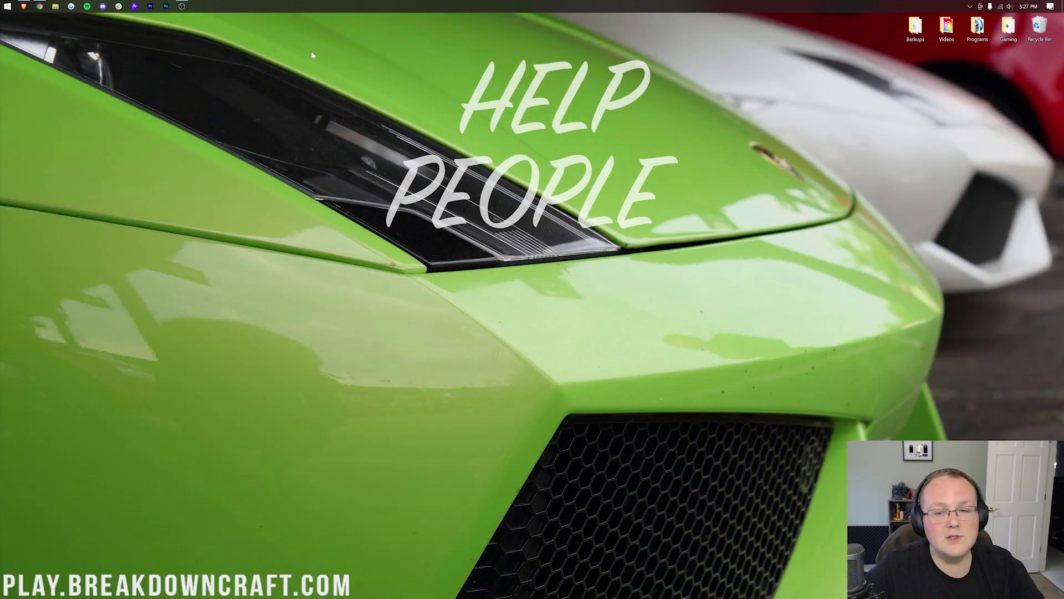
# Move CurseForge - Installer.exe from Downloads to the desktop, close Explorer, and run it.
pyautogui.click(9, 5)
pyautogui.write('d')
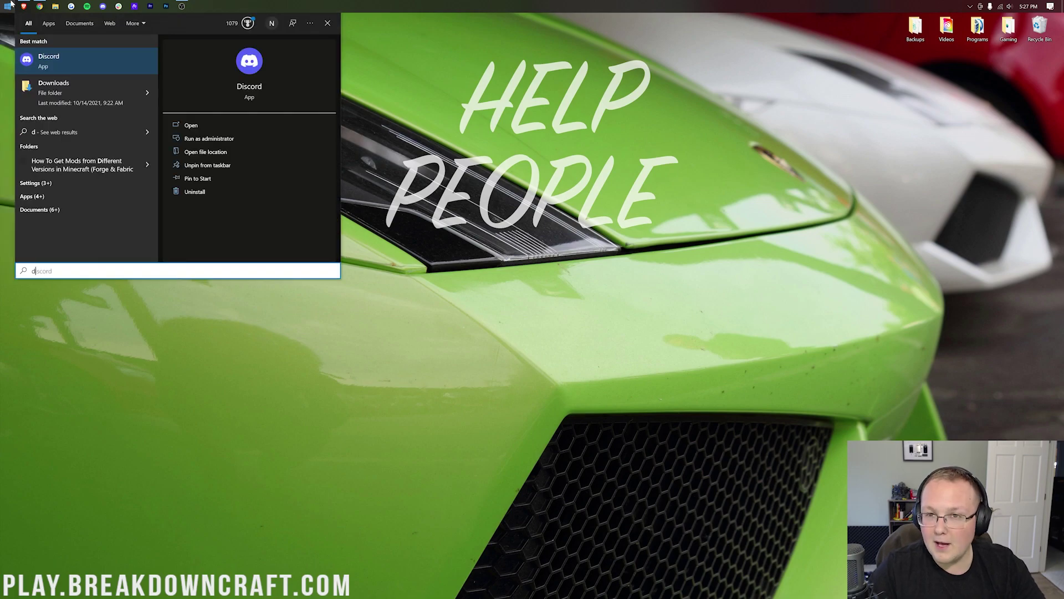
pyautogui.write('ow')
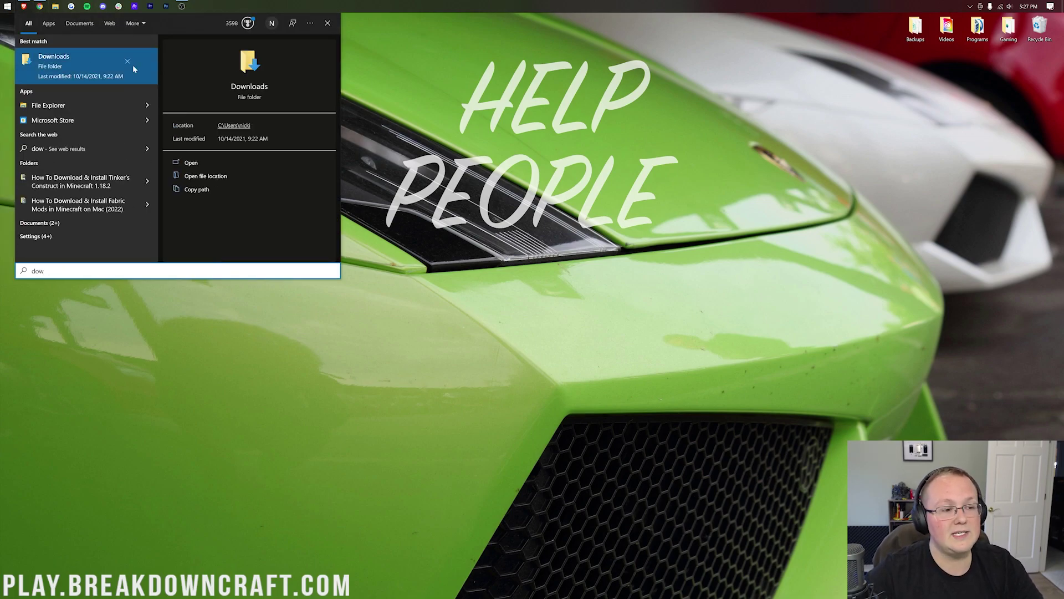
pyautogui.click(64, 69)
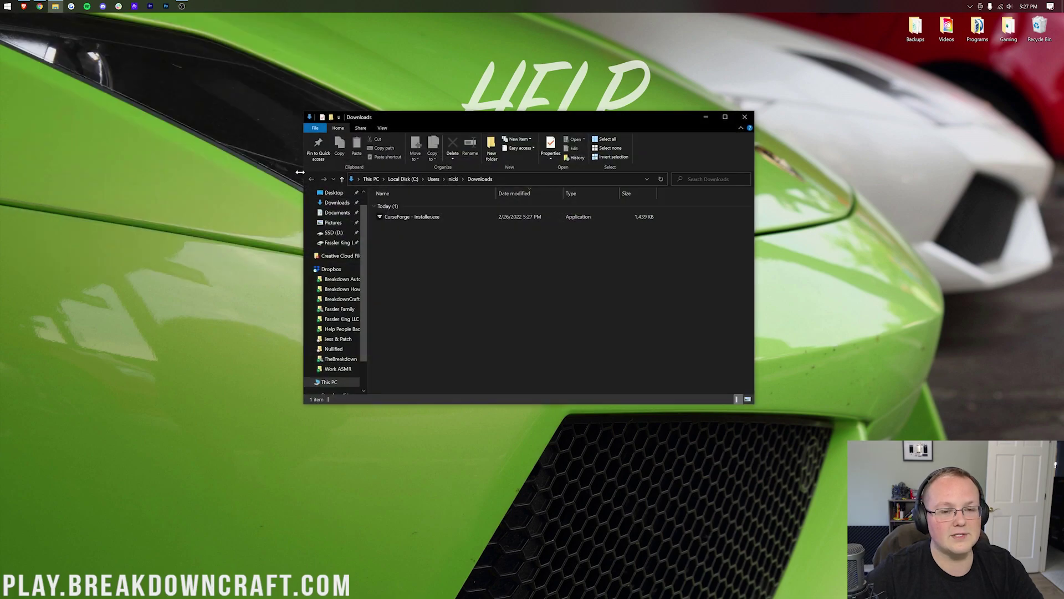
pyautogui.click(376, 218)
pyautogui.moveTo(486, 196); pyautogui.dragTo(432, 75)
pyautogui.click(744, 117)
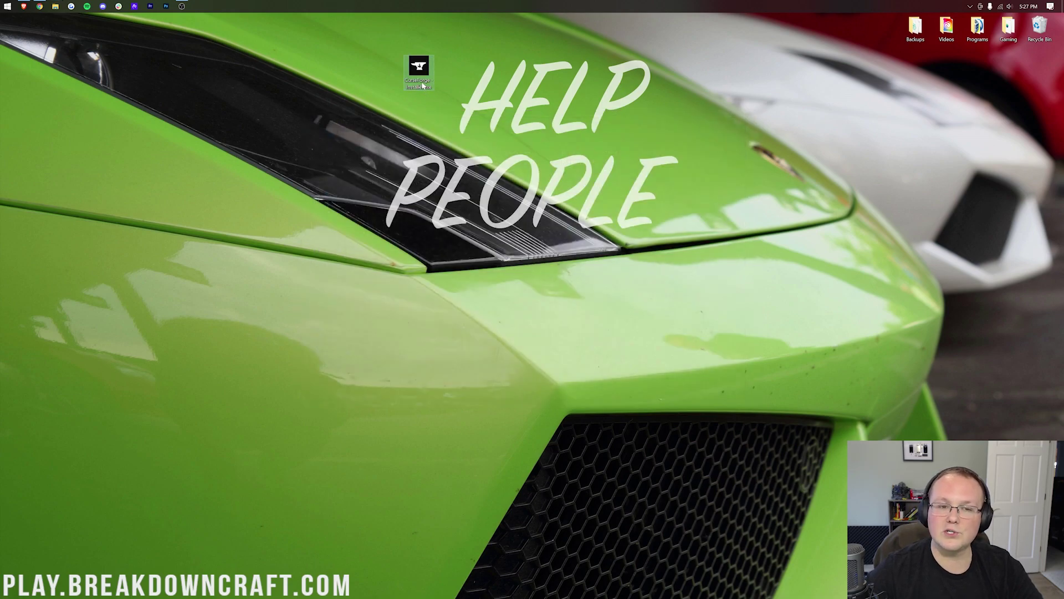
pyautogui.doubleClick(422, 86)
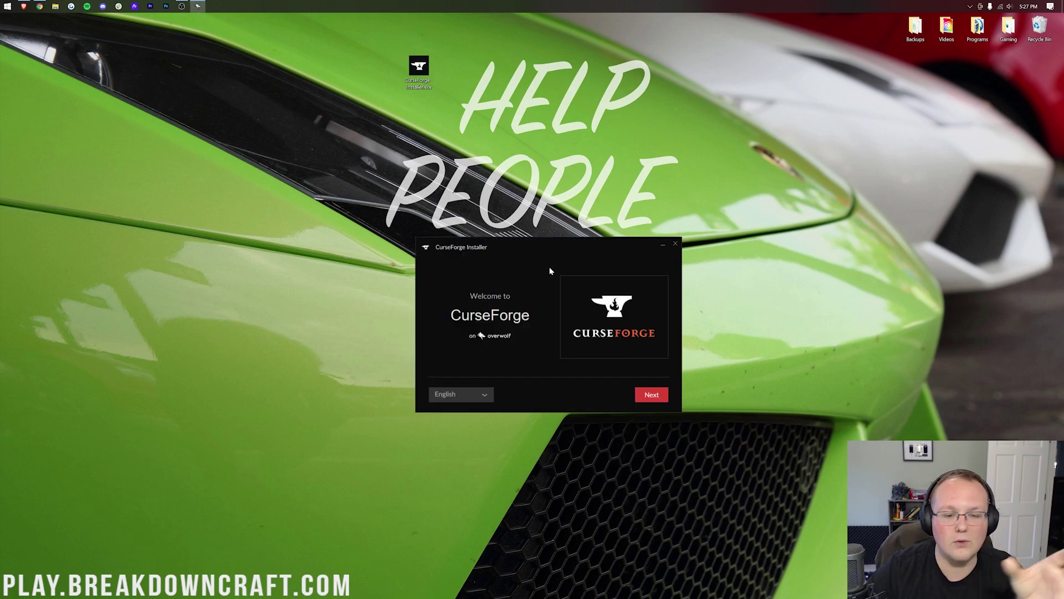
# Accept the Overwolf terms, keep default install options, skip Outplayed, and install CurseForge.
pyautogui.click(644, 395)
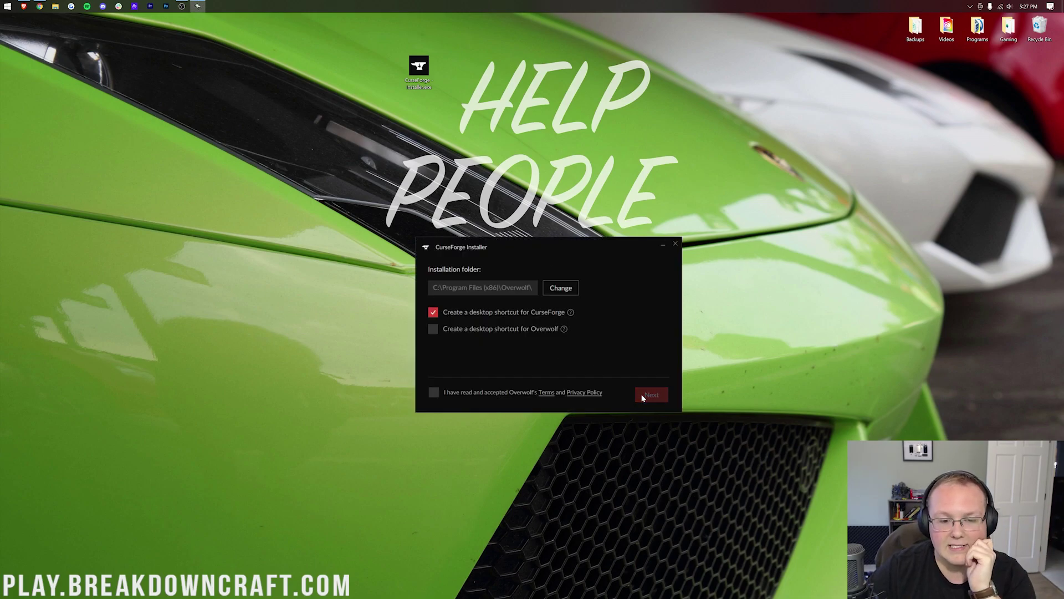
pyautogui.click(450, 392)
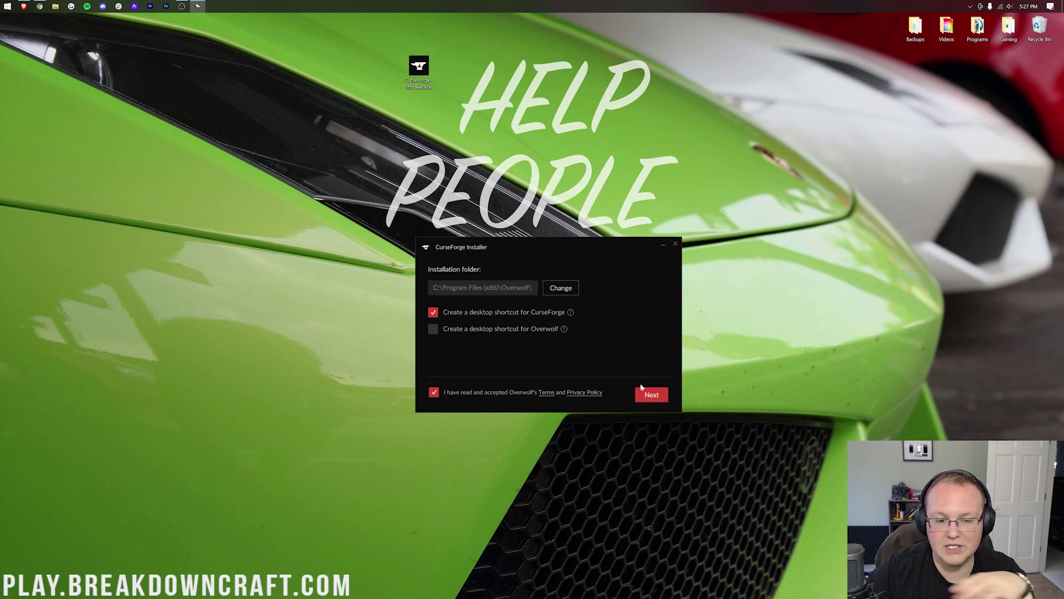
pyautogui.click(649, 393)
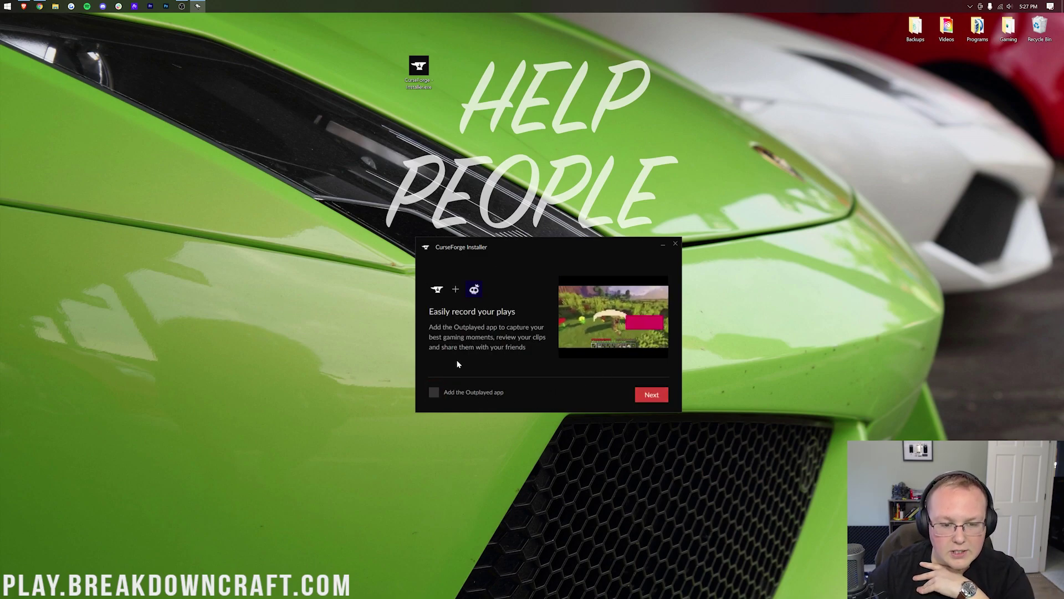
pyautogui.click(648, 395)
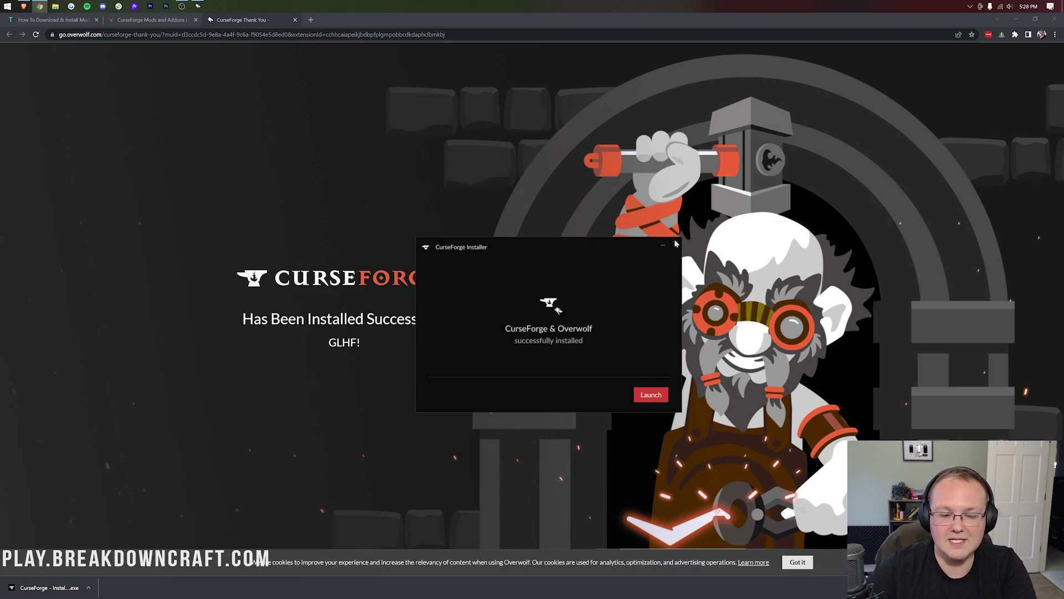
# Launch CurseForge from the installer, drag the installer file to the Recycle Bin, and reposition the window.
pyautogui.click(1018, 21)
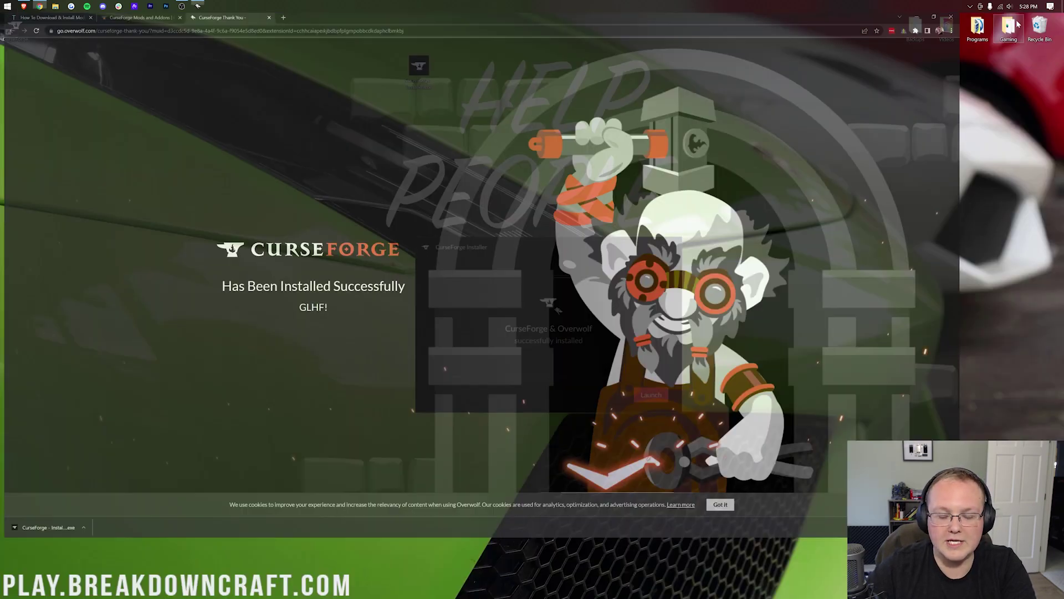
pyautogui.click(649, 396)
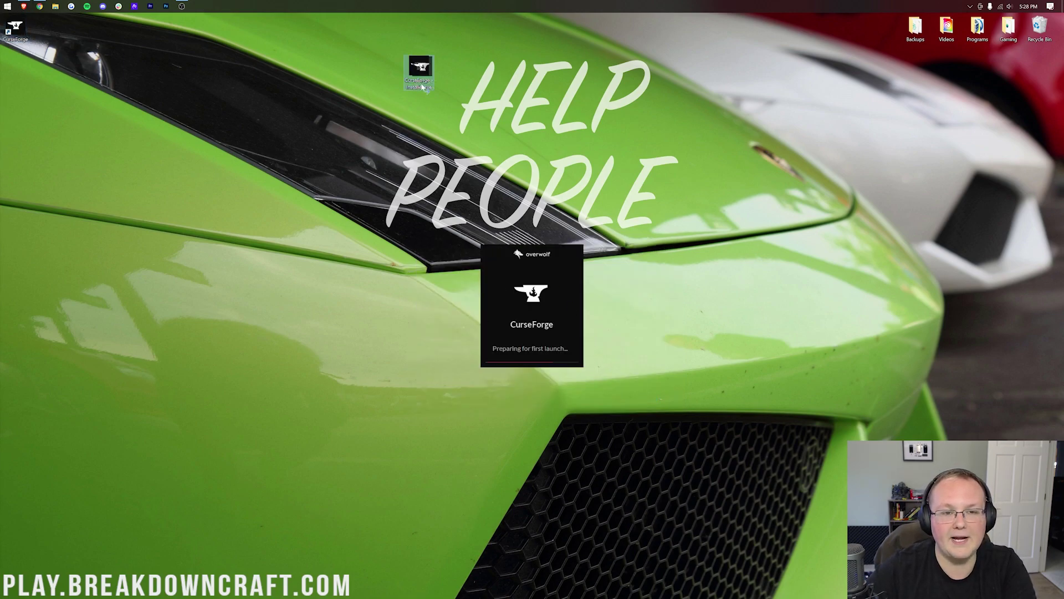
pyautogui.moveTo(419, 69); pyautogui.dragTo(1032, 40)
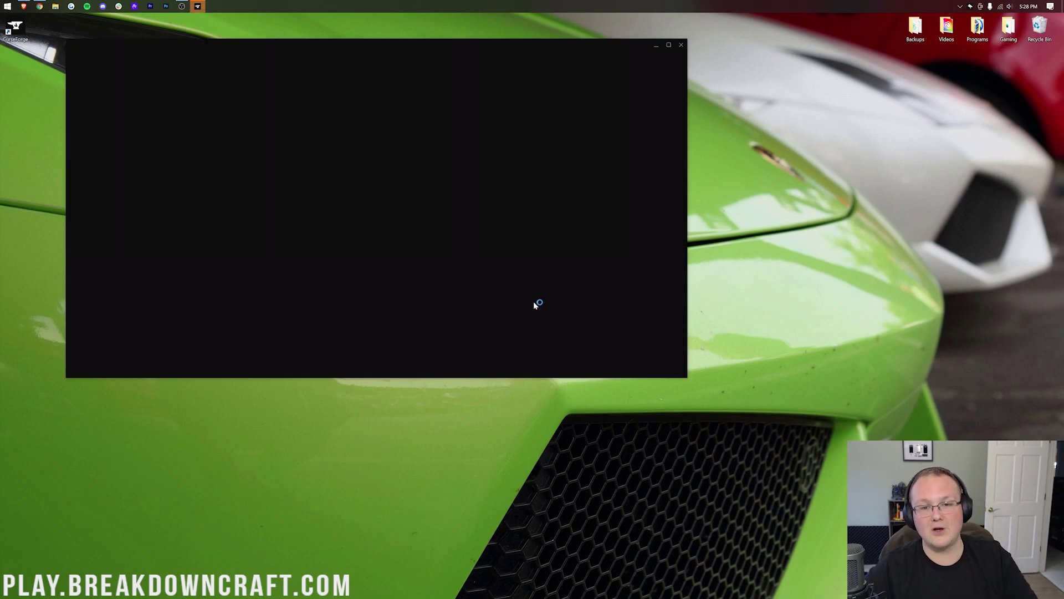
pyautogui.moveTo(542, 42); pyautogui.dragTo(705, 63)
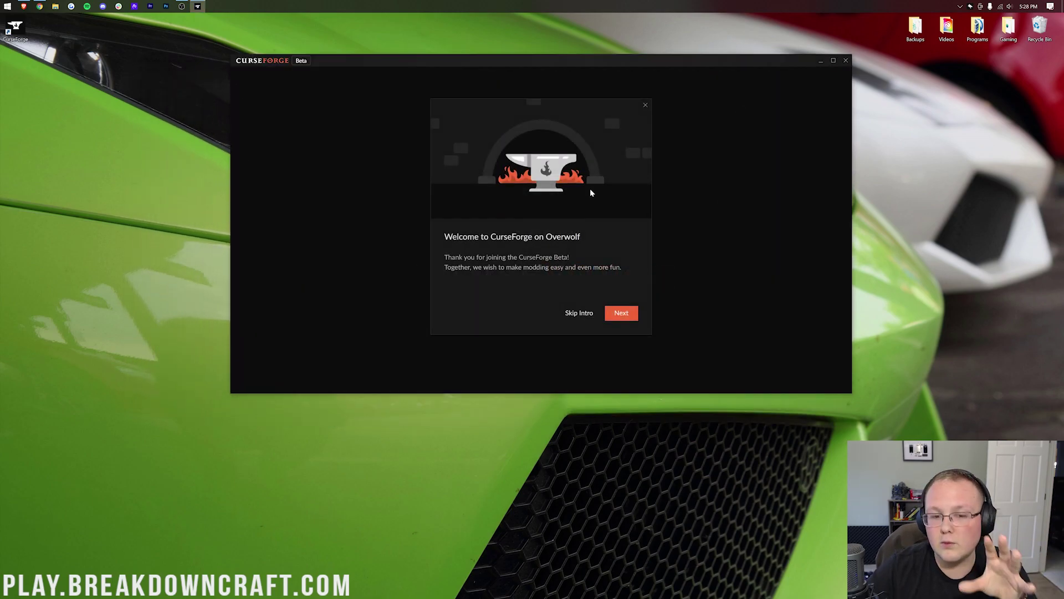
# Skip the intro, pick Minecraft with the Standard modding folder, and browse featured modpacks.
pyautogui.click(576, 312)
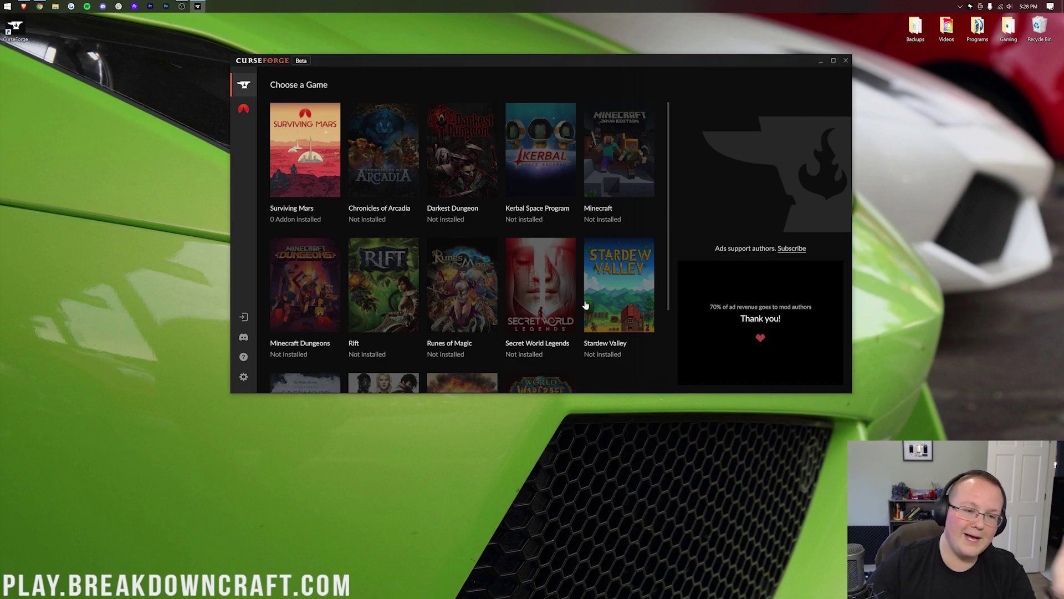
pyautogui.click(612, 170)
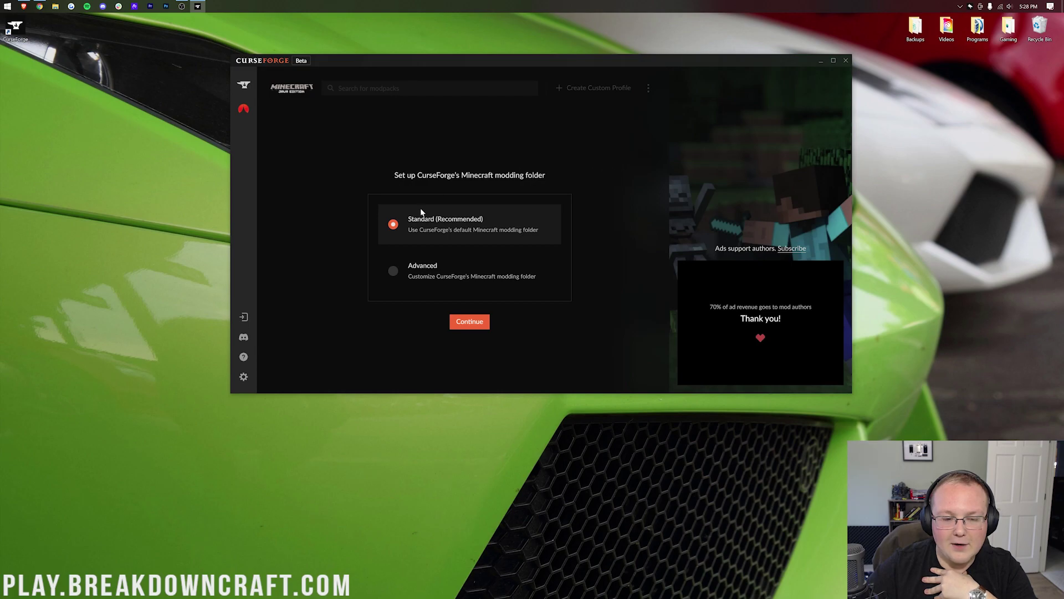
pyautogui.click(461, 325)
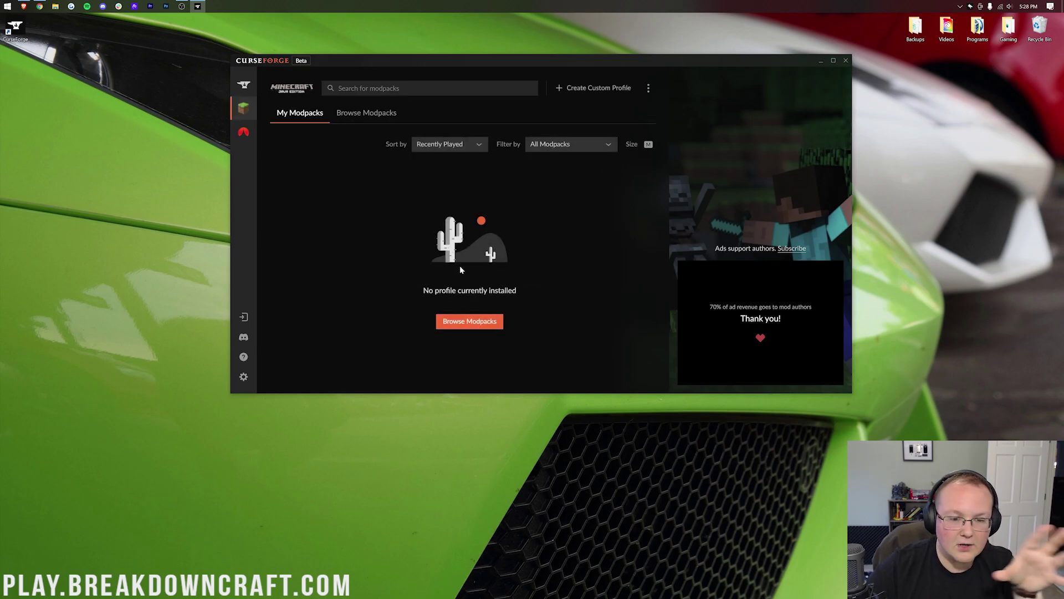
pyautogui.click(393, 121)
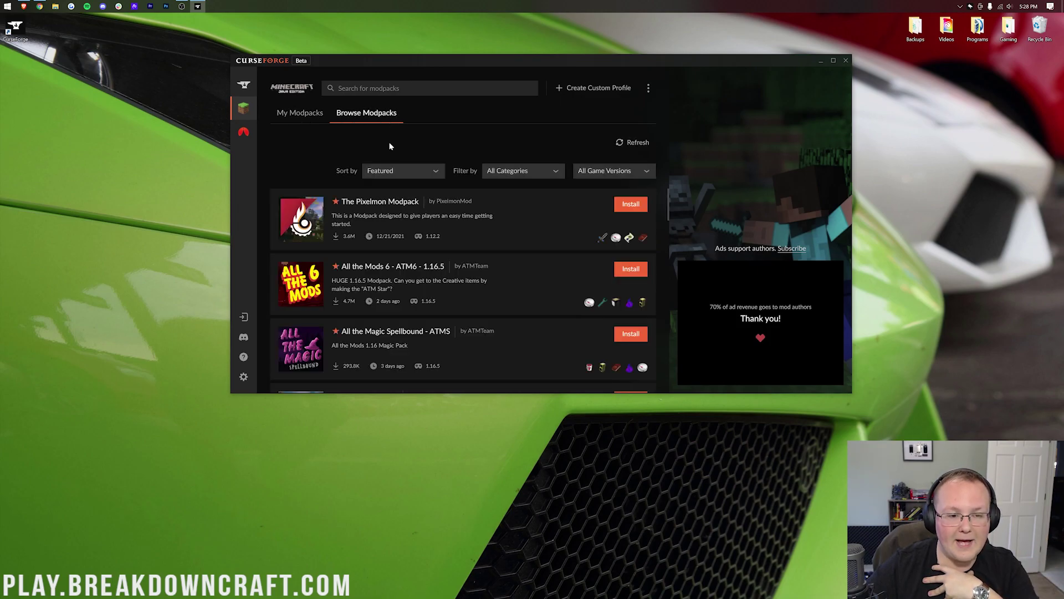
# Search 'all the mod', install All the Mods 7 - ATM7 version 0.2.44, and return to My Modpacks.
pyautogui.scroll(-5, 393, 276)
pyautogui.scroll(5, 395, 222)
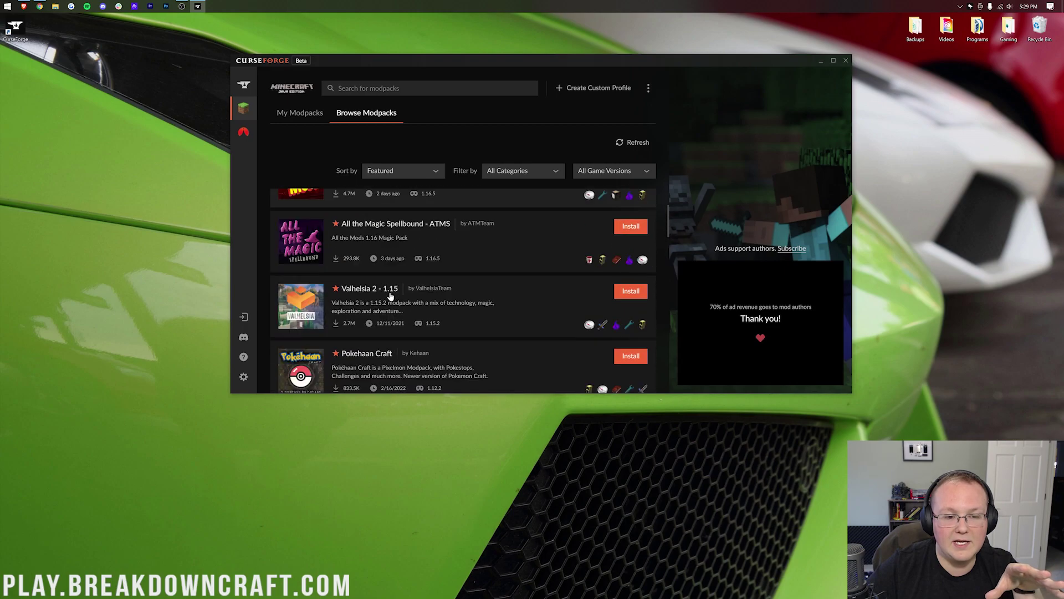
pyautogui.click(396, 88)
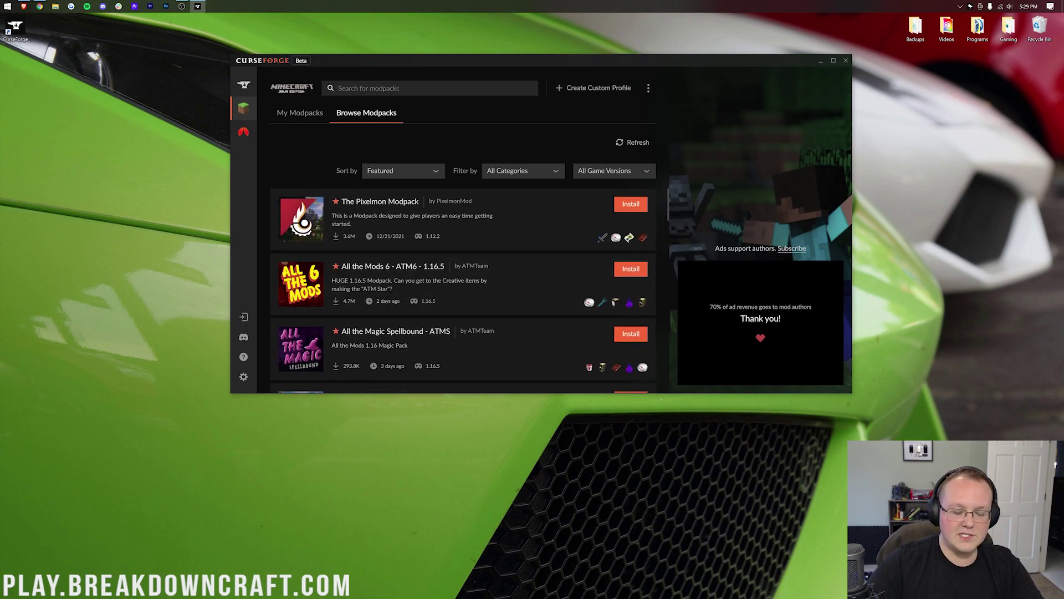
pyautogui.write('all the mods 7')
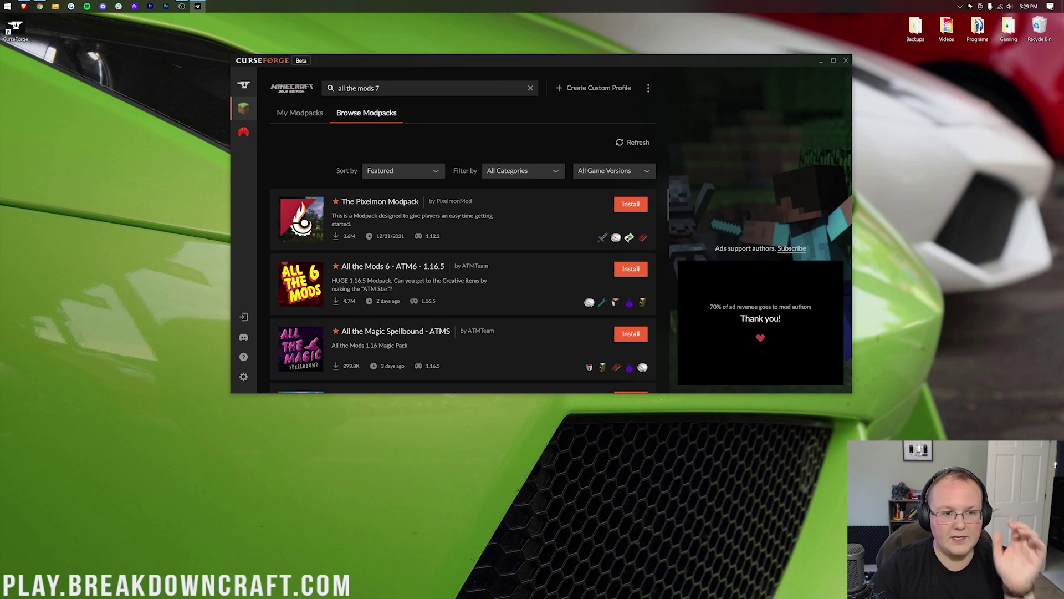
pyautogui.press('Return')
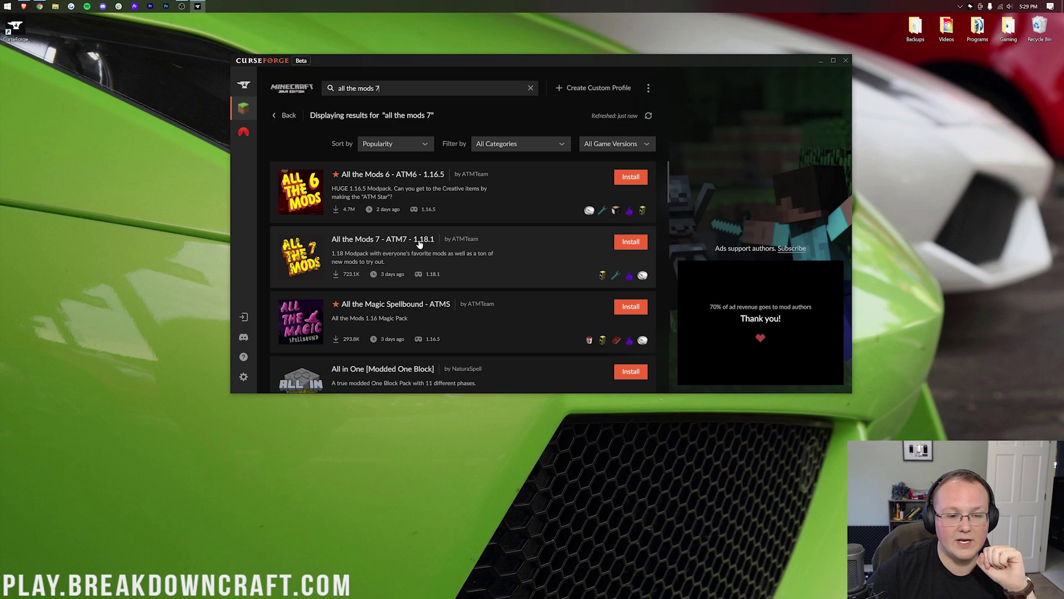
pyautogui.click(625, 245)
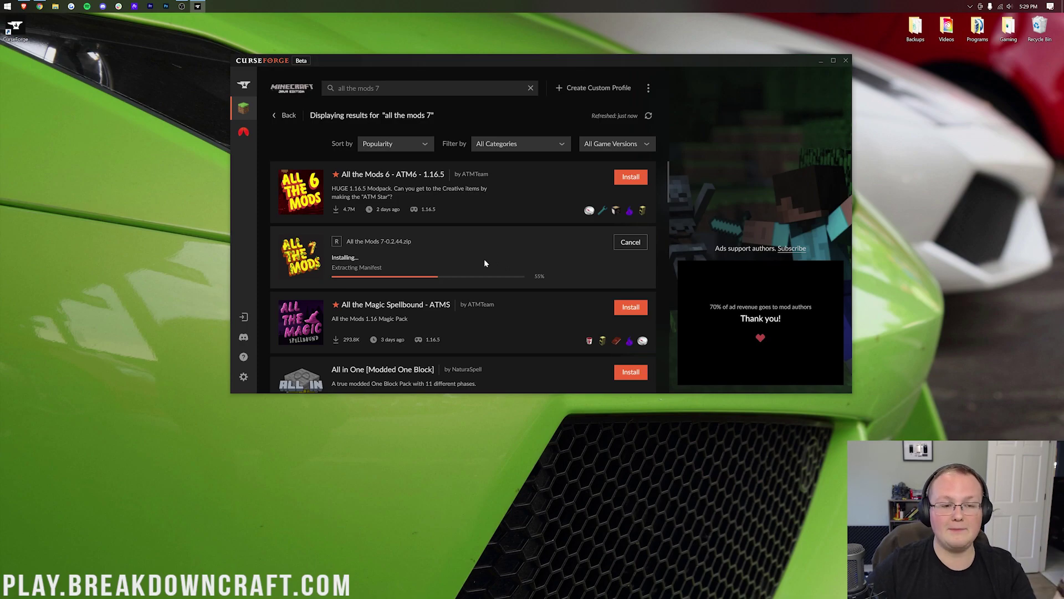
pyautogui.click(291, 115)
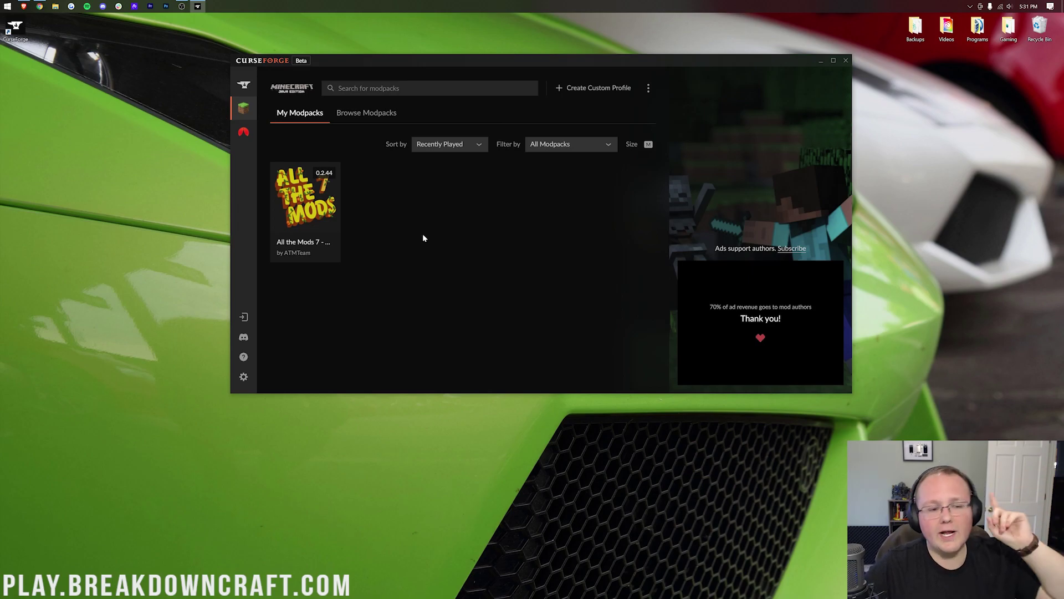
# Play All the Mods 7 from its card and choose Microsoft Login in the Minecraft Launcher.
pyautogui.moveTo(314, 201)
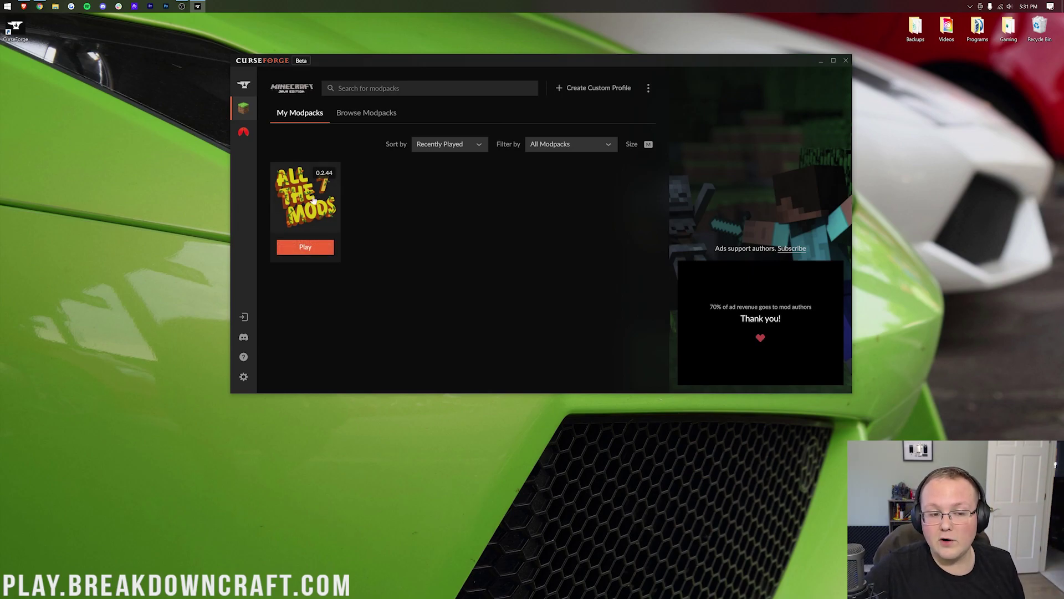
pyautogui.click(305, 246)
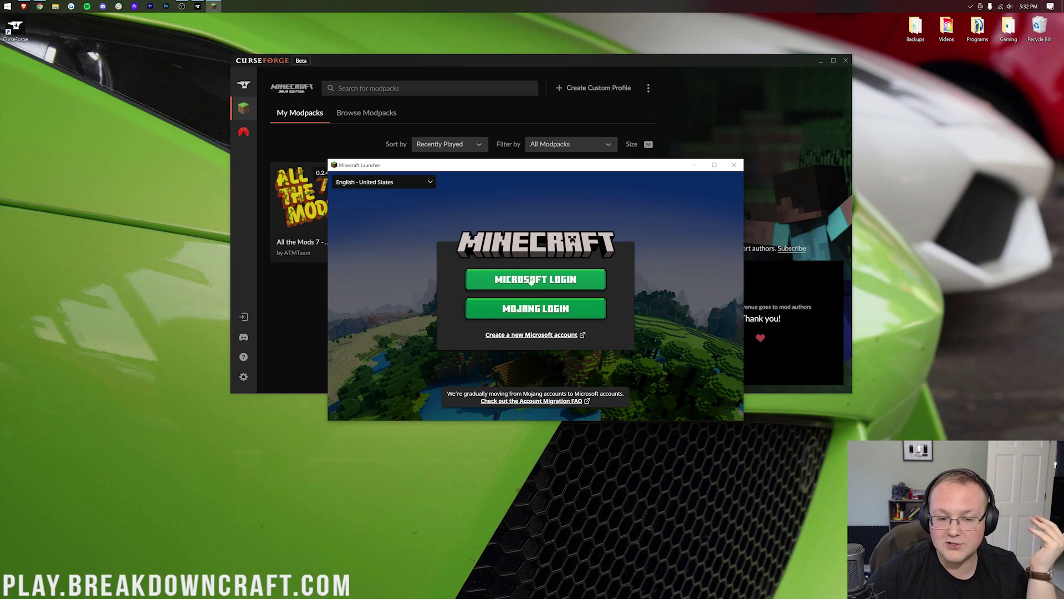
pyautogui.click(531, 280)
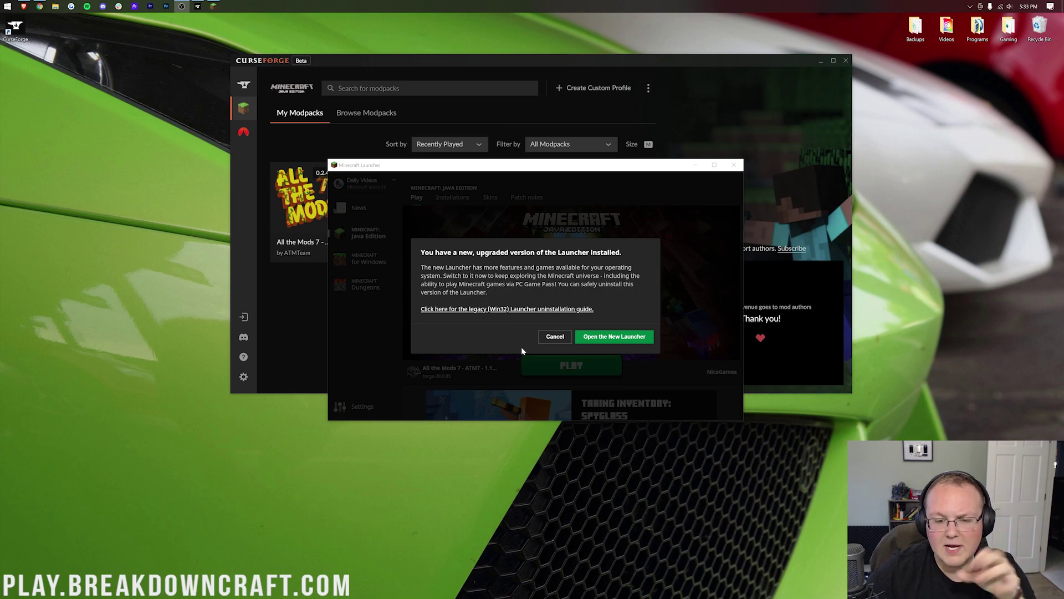
# Cancel the upgraded-launcher prompt to reach the Java Edition play page.
pyautogui.click(554, 337)
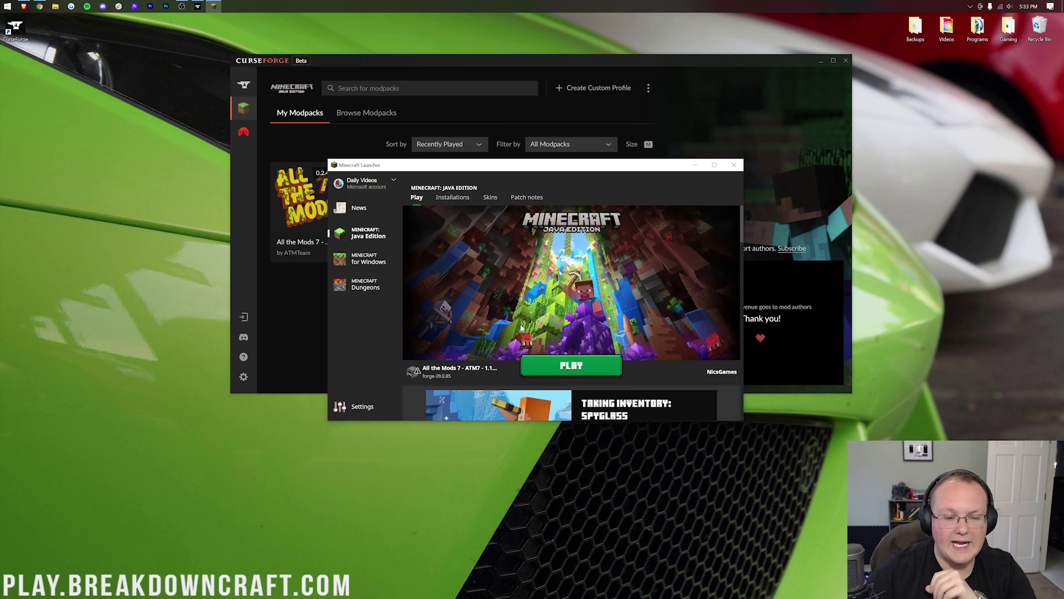
pyautogui.moveTo(459, 372)
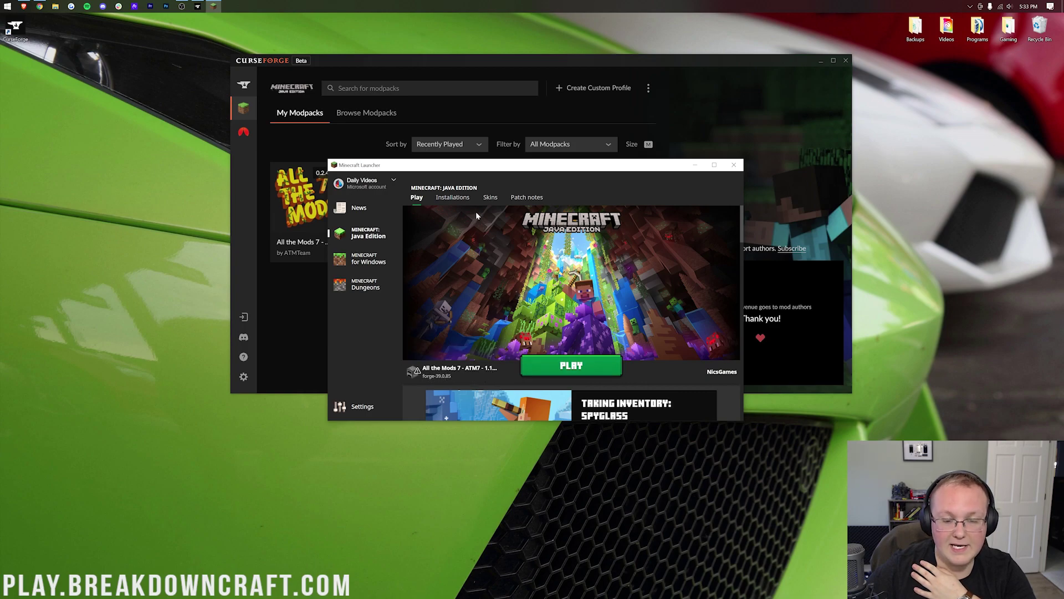
# Edit the ATM7 installation to a 1920x1080 resolution, review the JVM memory arguments, and save.
pyautogui.click(454, 199)
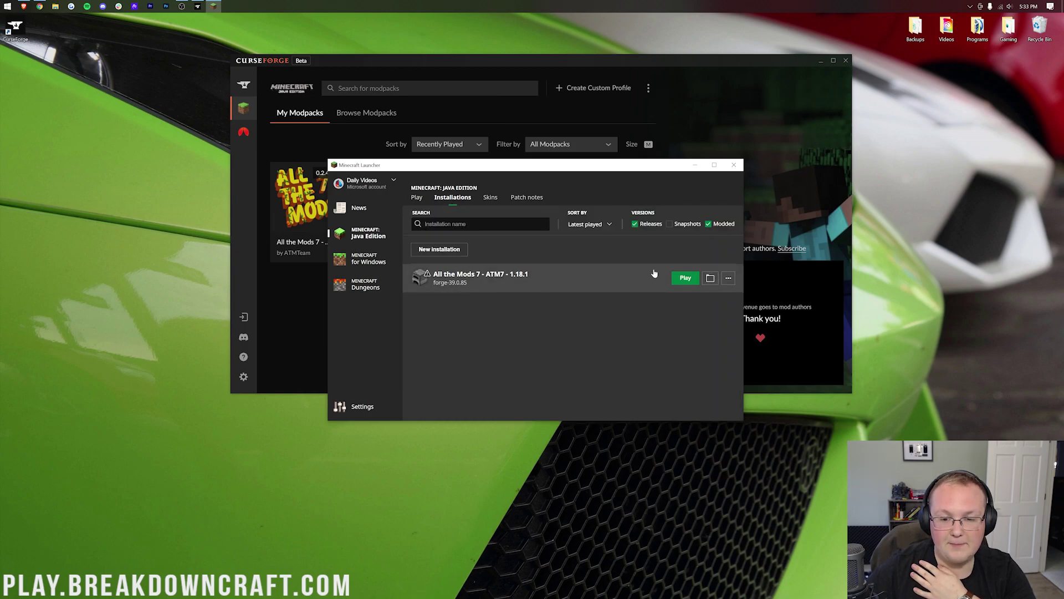
pyautogui.click(708, 224)
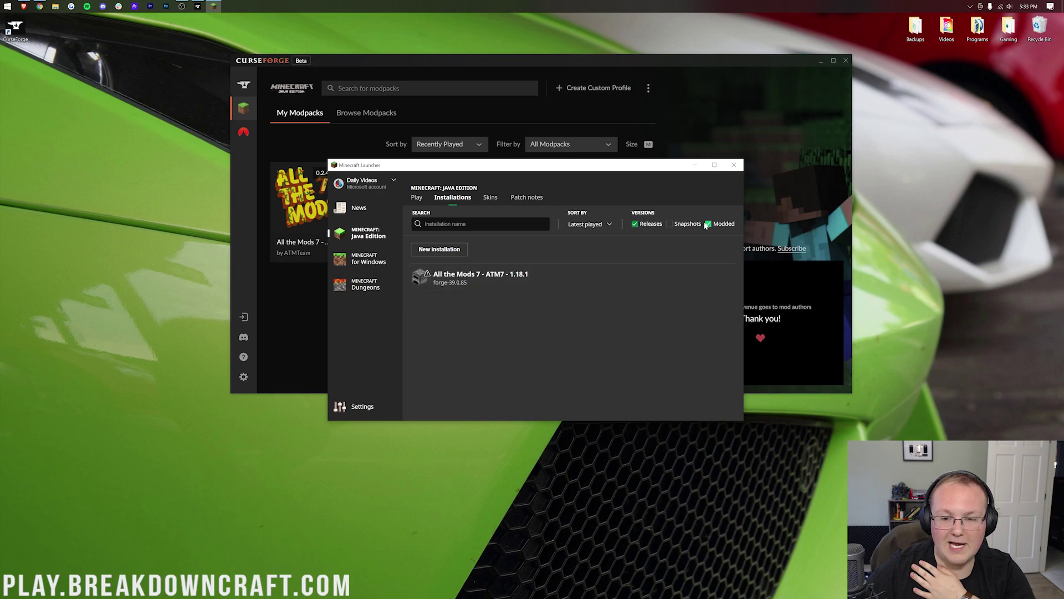
pyautogui.click(709, 224)
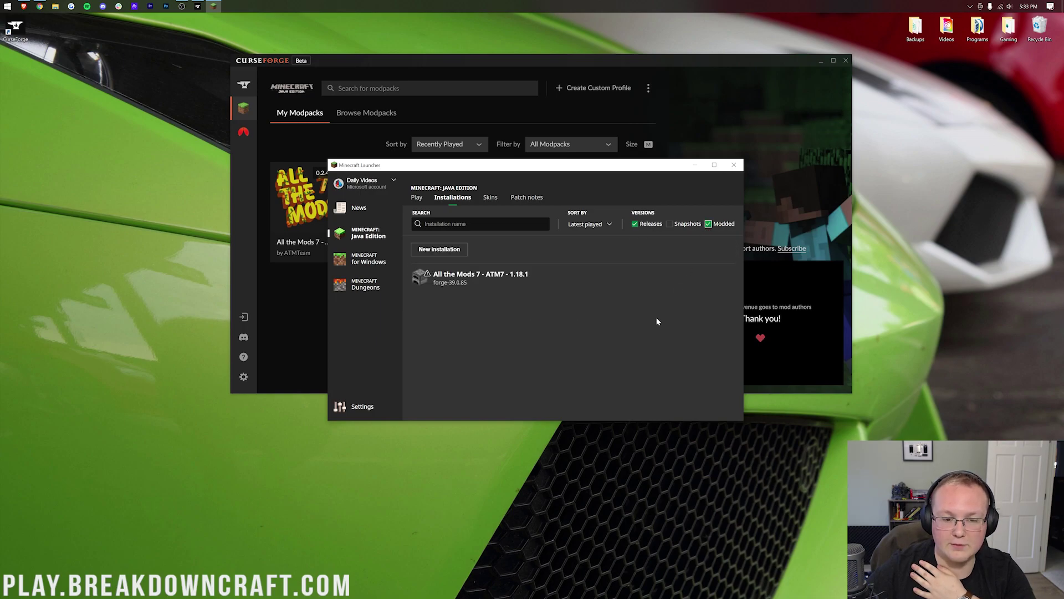
pyautogui.moveTo(673, 287)
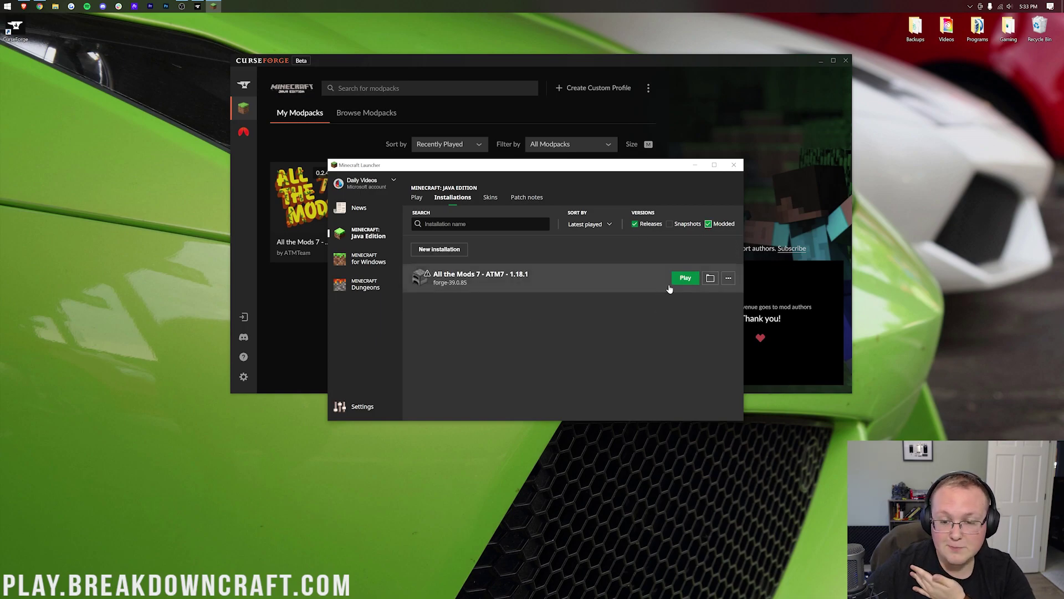
pyautogui.click(728, 278)
pyautogui.click(715, 295)
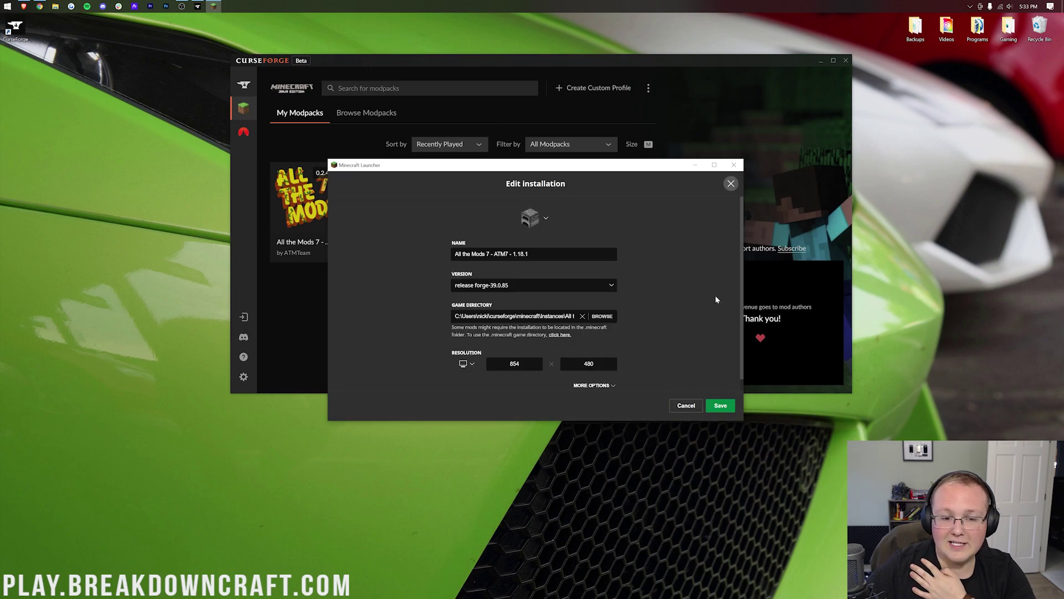
pyautogui.click(474, 364)
pyautogui.click(467, 333)
pyautogui.click(582, 385)
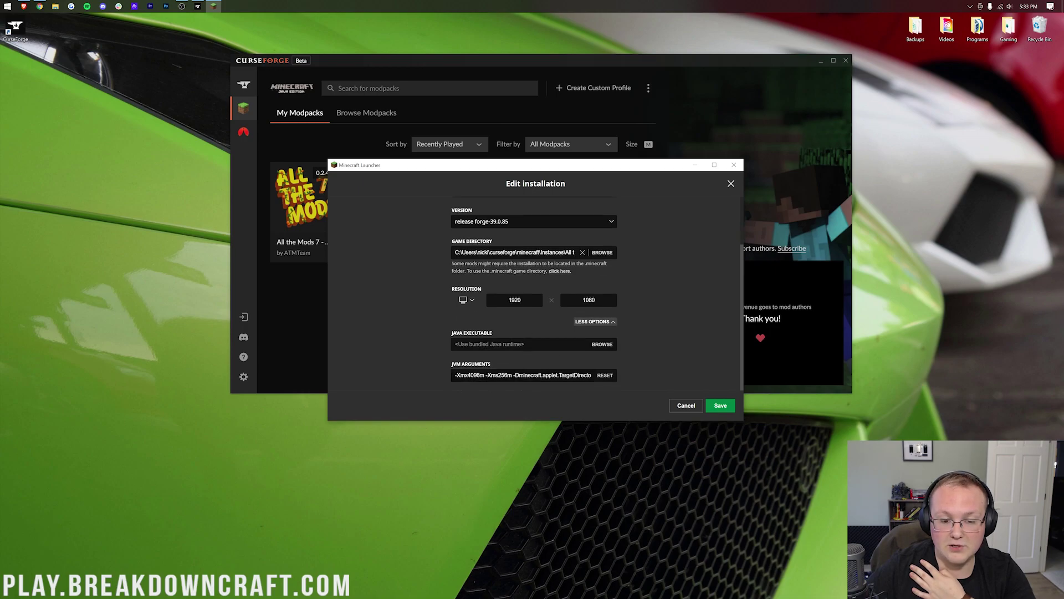
pyautogui.click(481, 376)
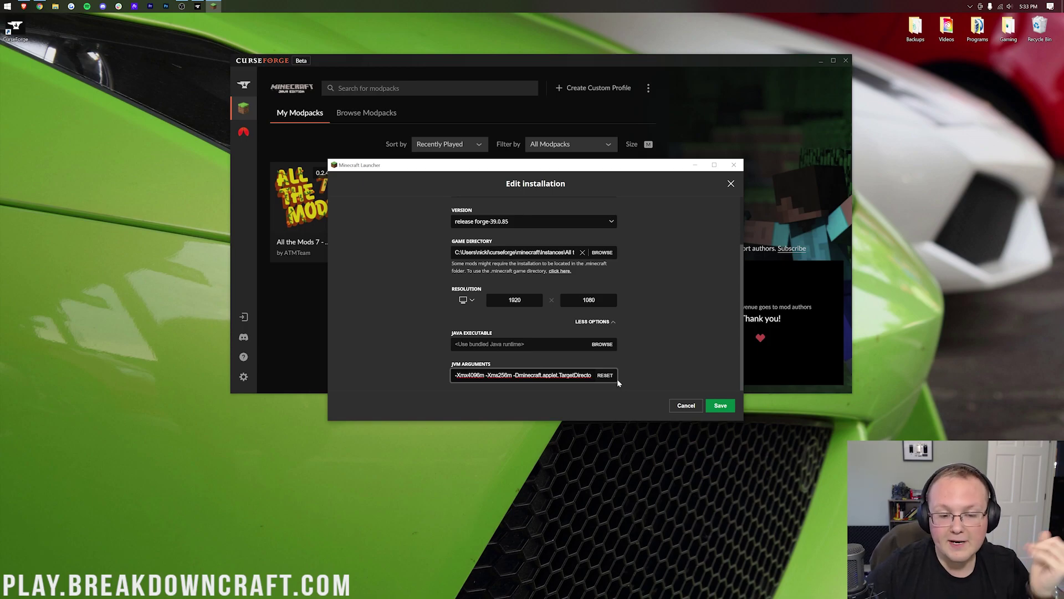
pyautogui.click(710, 405)
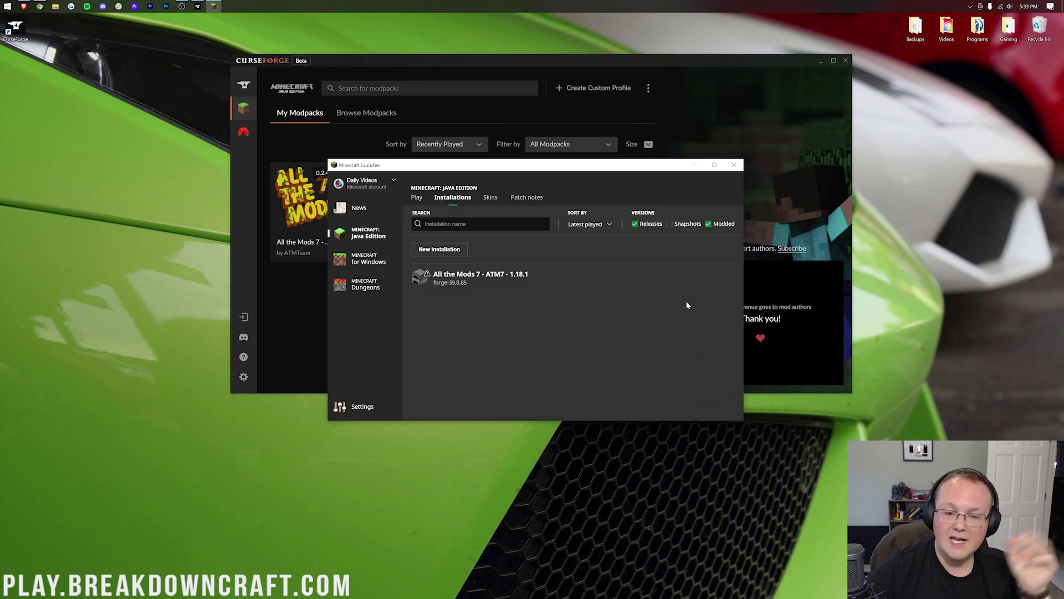
# Play the ATM7 installation and confirm the modified-installation warning to load the game.
pyautogui.click(697, 279)
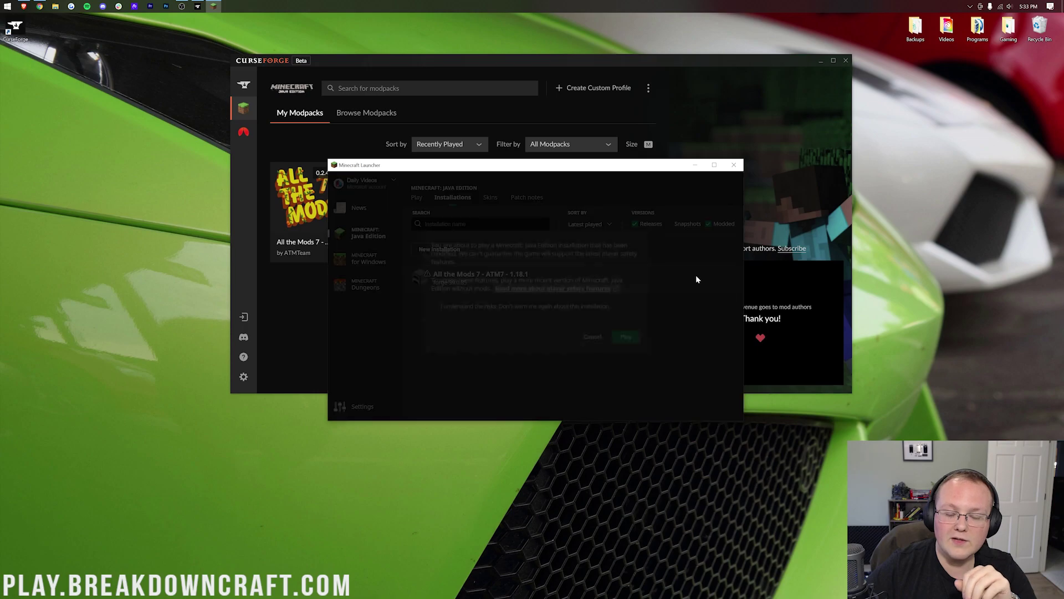
pyautogui.click(626, 341)
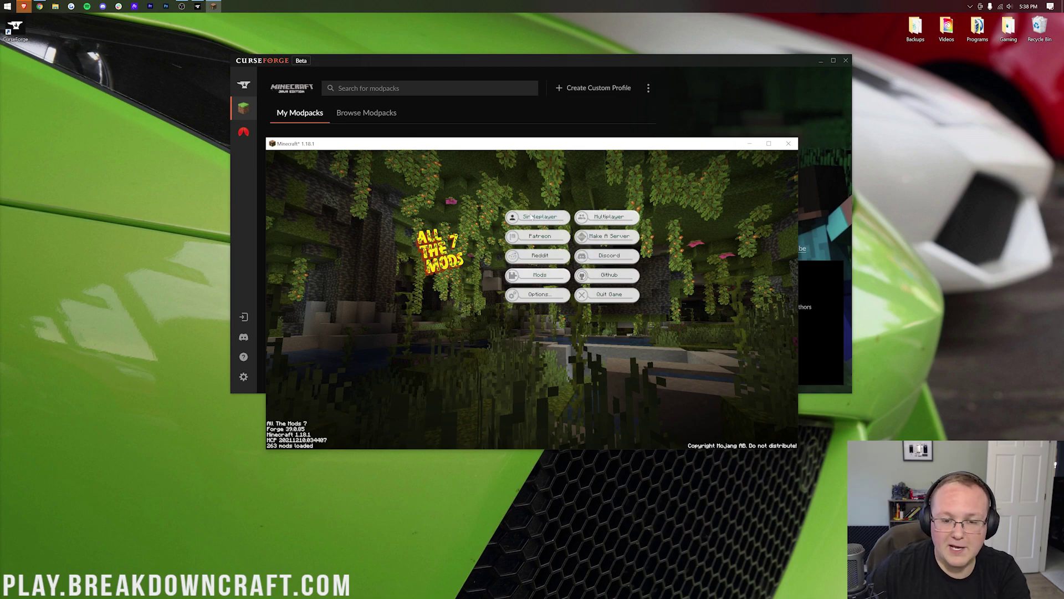
# Create a Creative-mode singleplayer world named ATM7, then open the Chronicle of Shadows guide book.
pyautogui.click(515, 219)
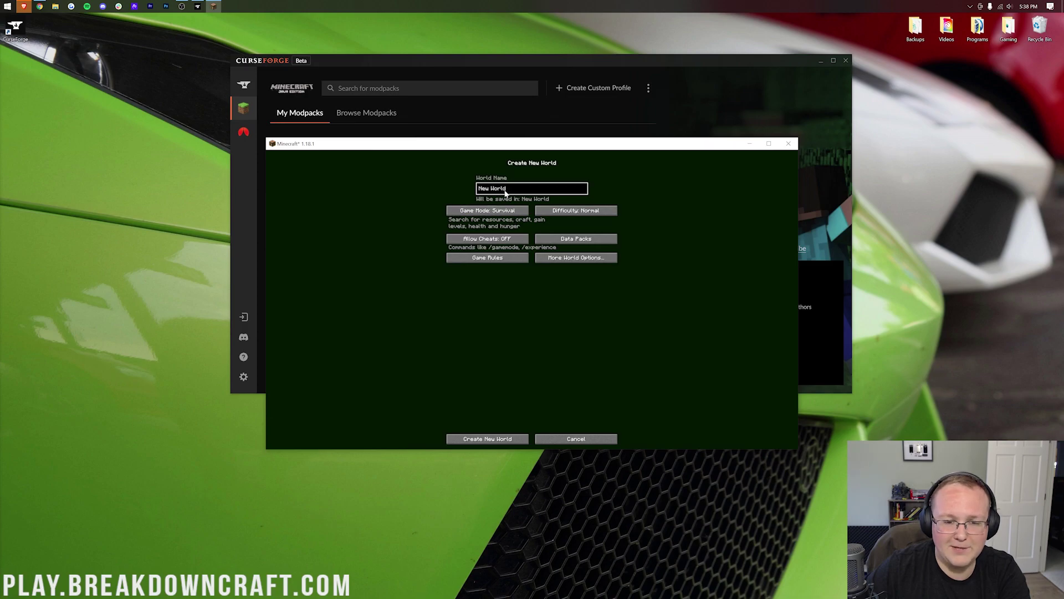
pyautogui.hotkey('ctrl', 'a')
pyautogui.write('ATM')
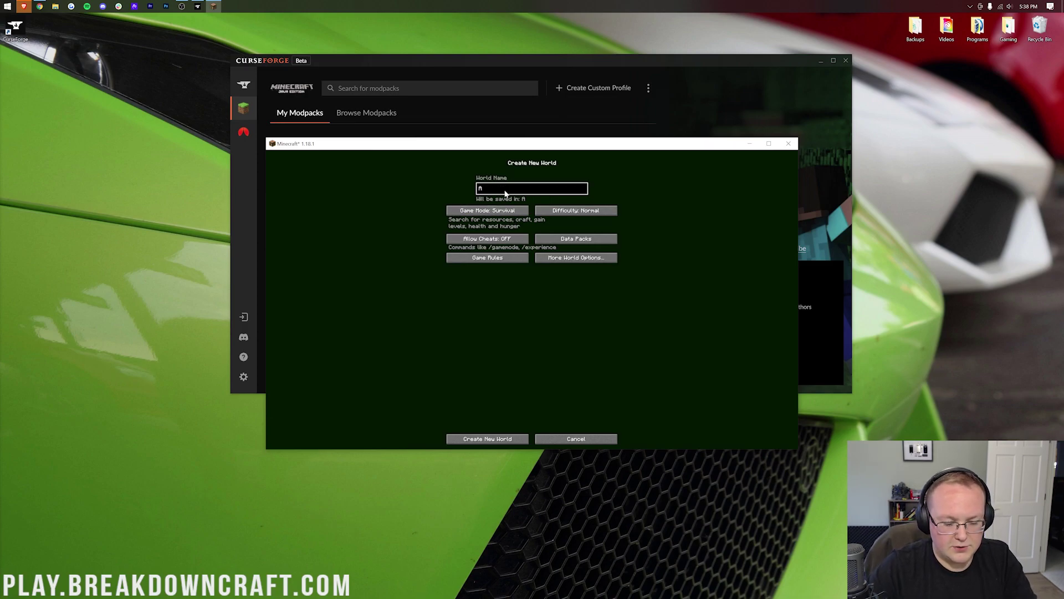
pyautogui.click(487, 211)
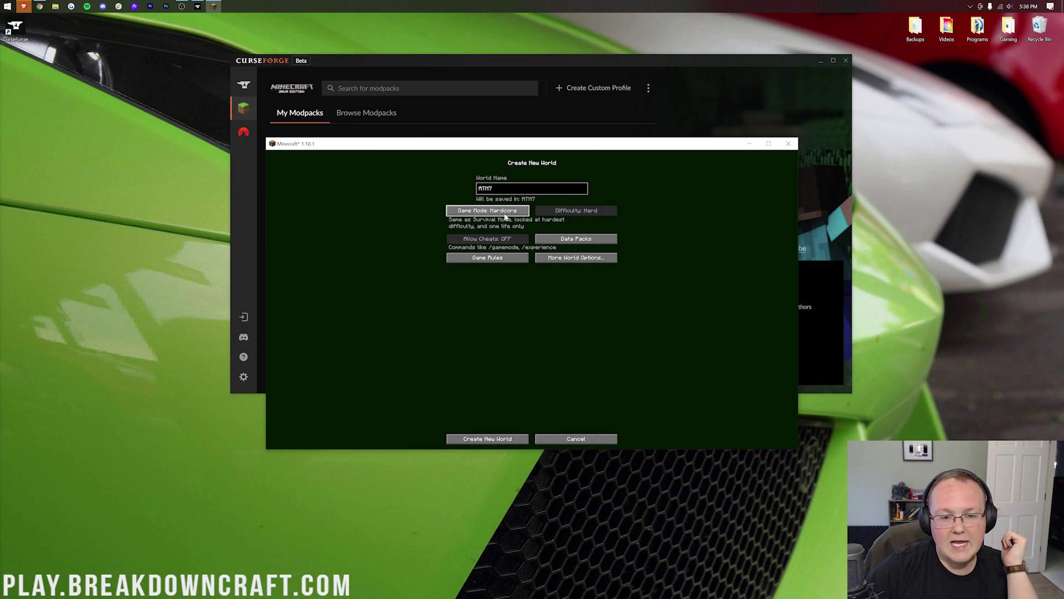
pyautogui.click(488, 210)
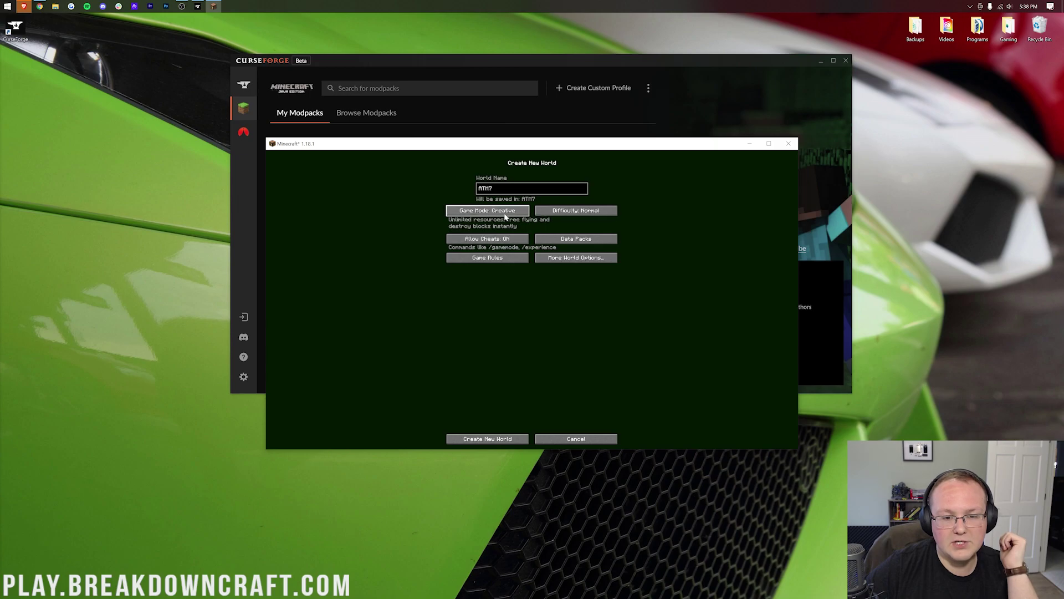
pyautogui.click(466, 441)
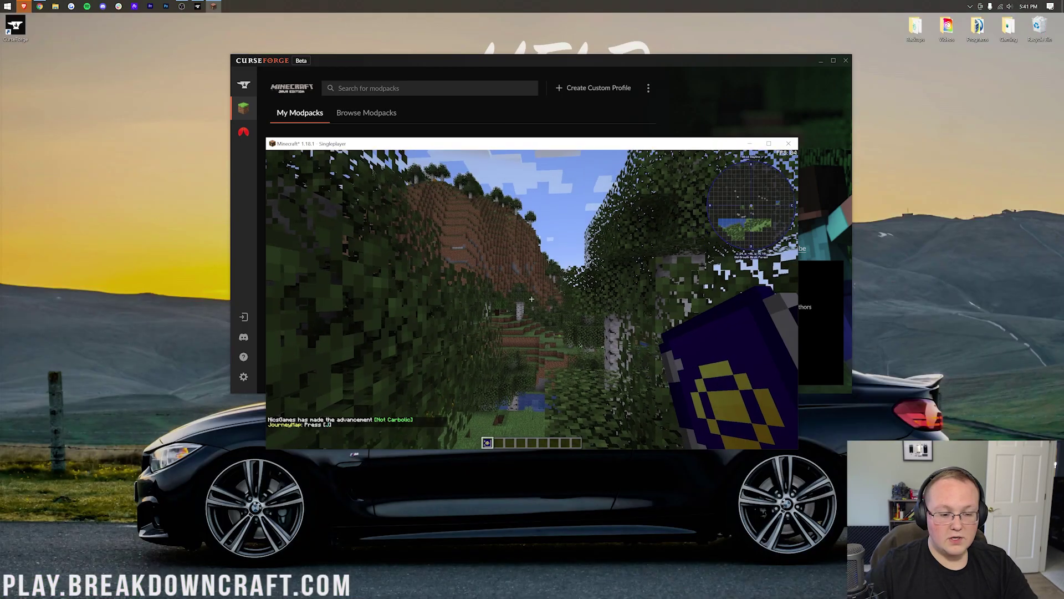
pyautogui.rightClick(532, 302)
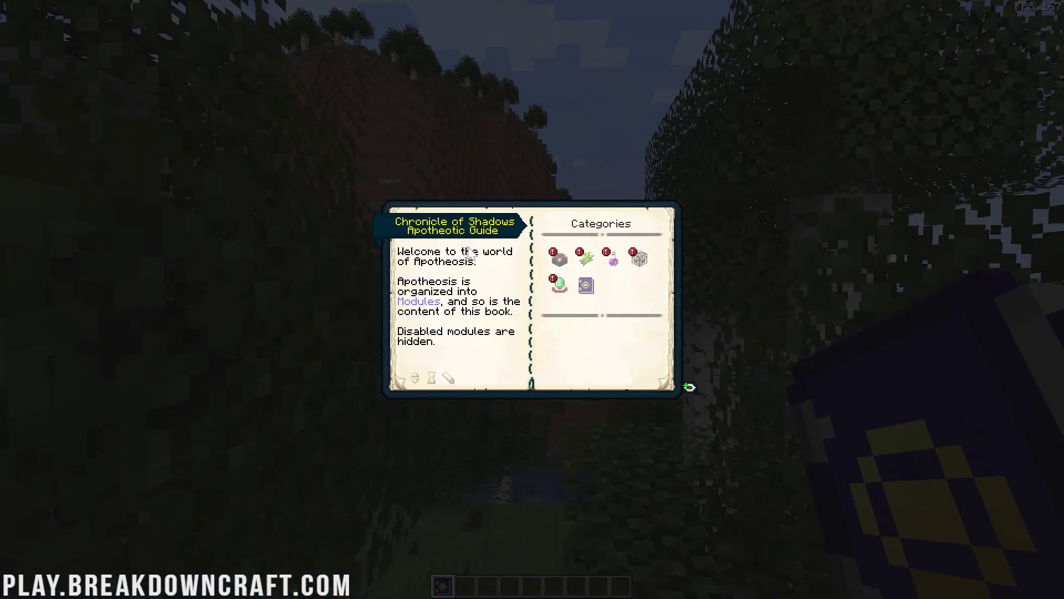
# Close the guide book, select hotbar slot 1, and open the creative inventory.
pyautogui.press('Escape')
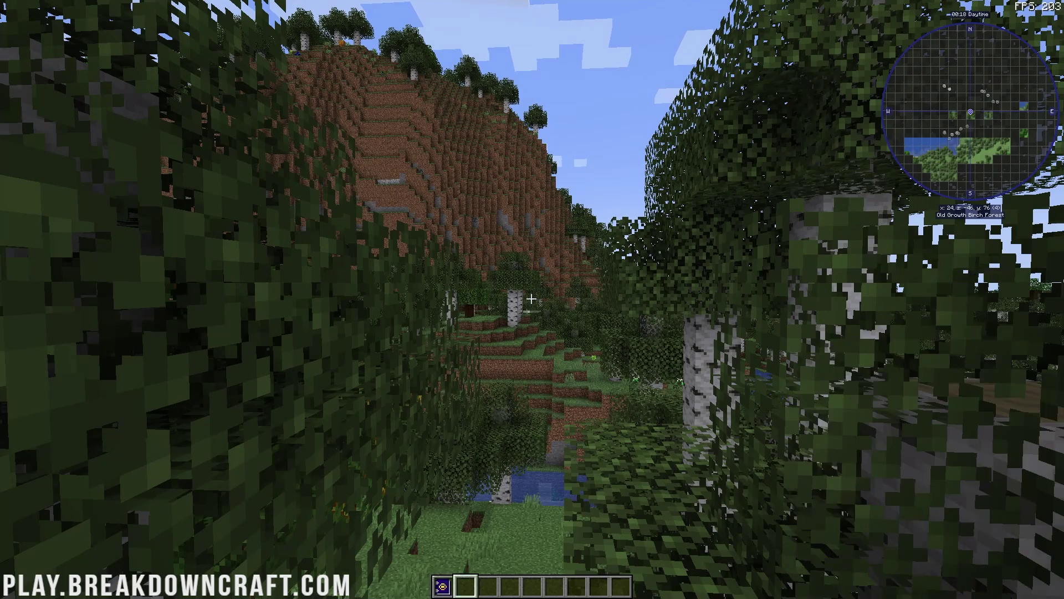
pyautogui.press('1')
pyautogui.press('e')
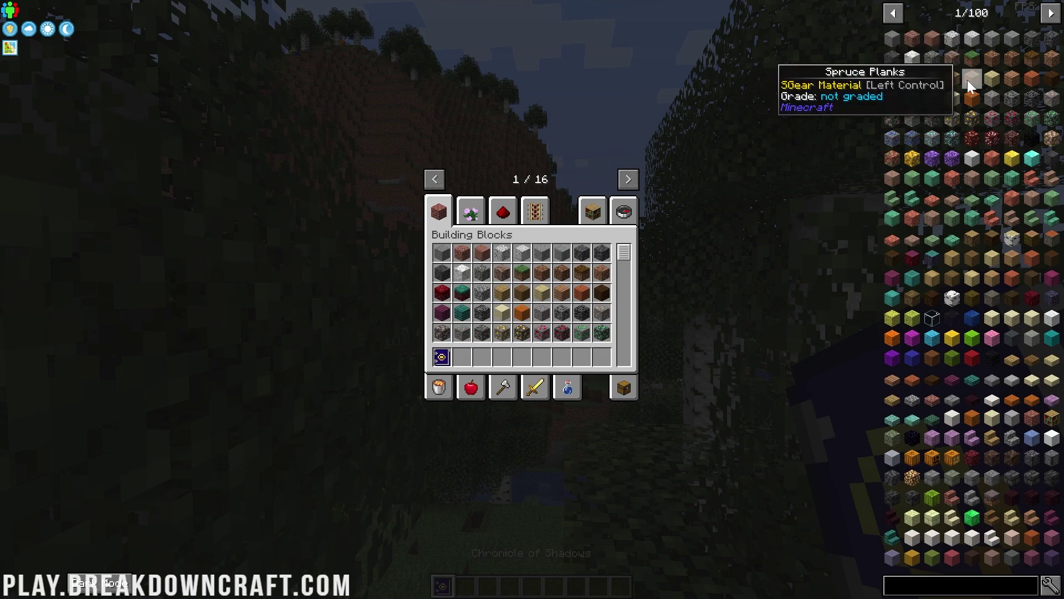
# Page forward through the JEI mod item list to page 19/100.
pyautogui.click(1052, 12)
pyautogui.click(1051, 12)
pyautogui.click(1051, 12)
pyautogui.click(1051, 12)
pyautogui.click(1051, 12)
pyautogui.click(1051, 12)
pyautogui.click(1052, 12)
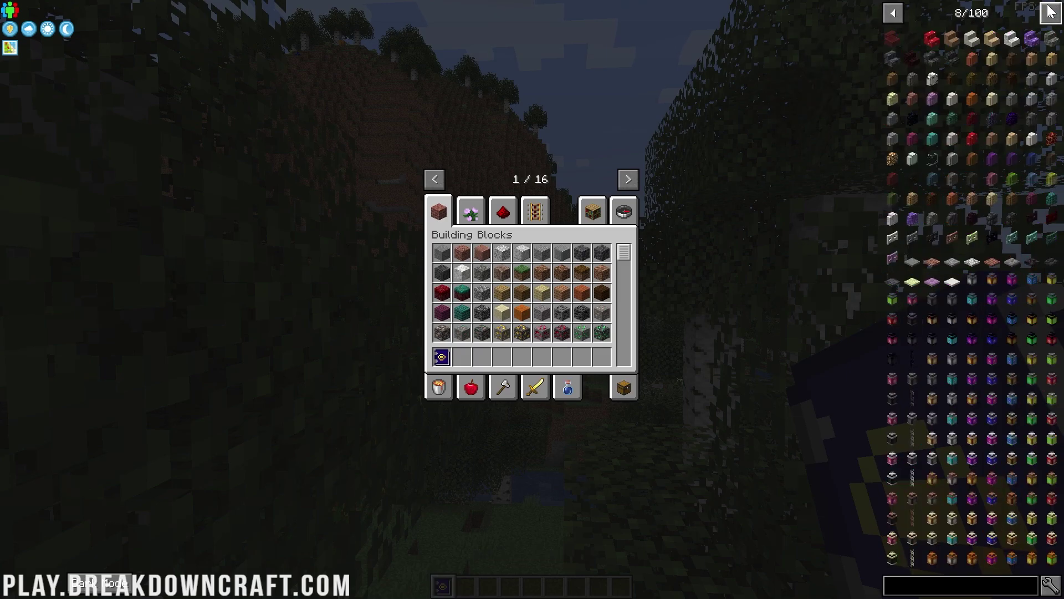
pyautogui.tripleClick(1051, 11)
pyautogui.tripleClick(1052, 11)
pyautogui.tripleClick(1051, 10)
pyautogui.doubleClick(1051, 9)
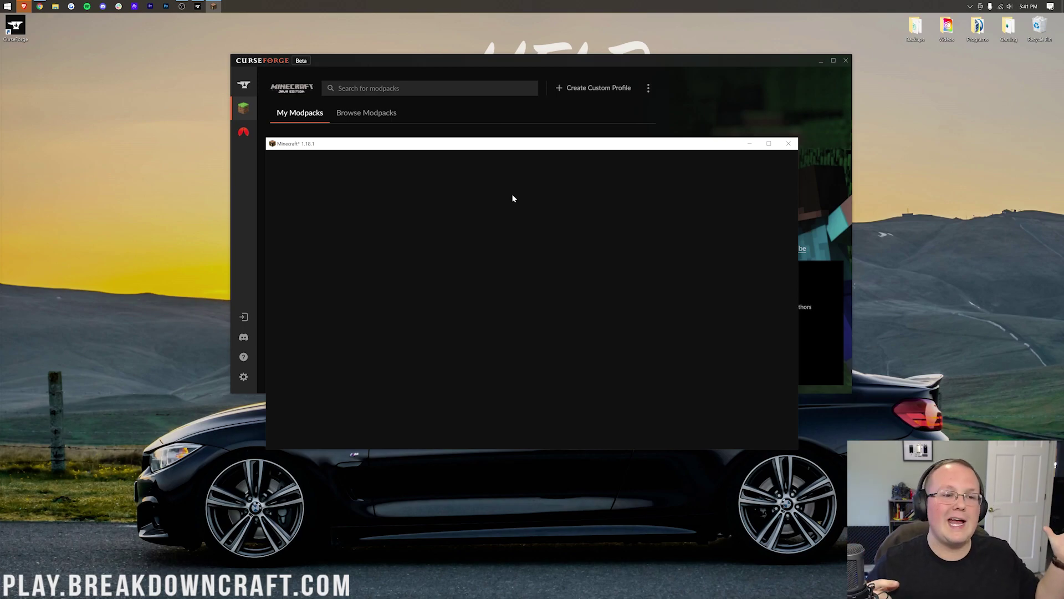
# Point at the All the Mods 7 version 0.2.44 card on the My Modpacks page.
pyautogui.moveTo(315, 208)
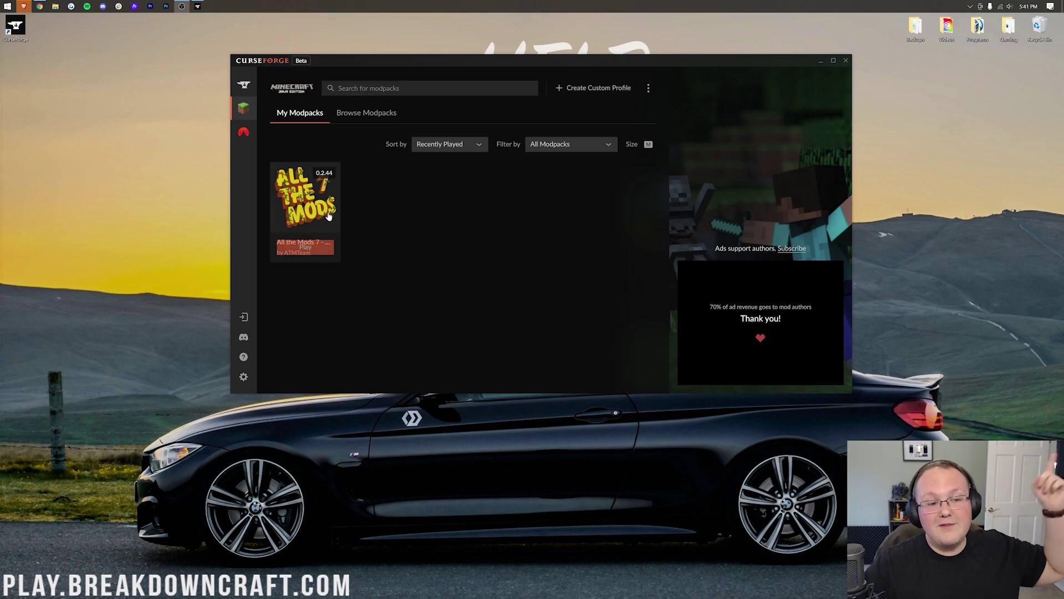